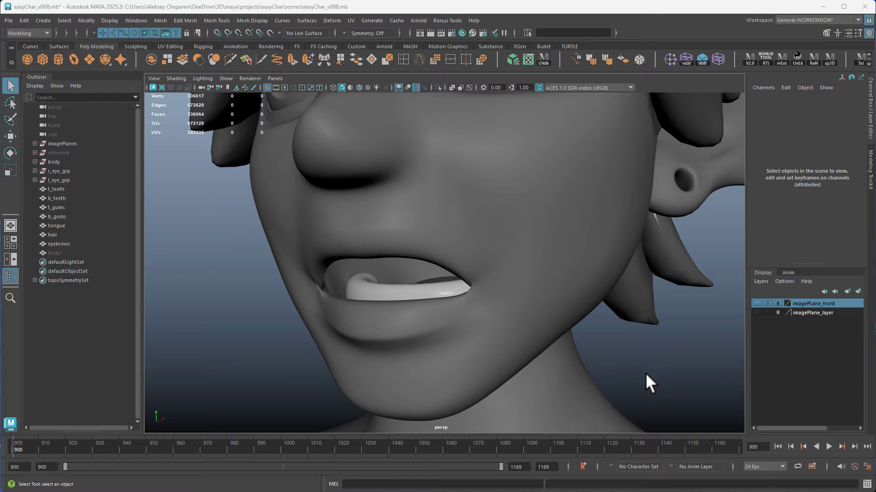
Isolate the existing mouth interior mesh and examine its shape from another angle.
left_click(414, 268)
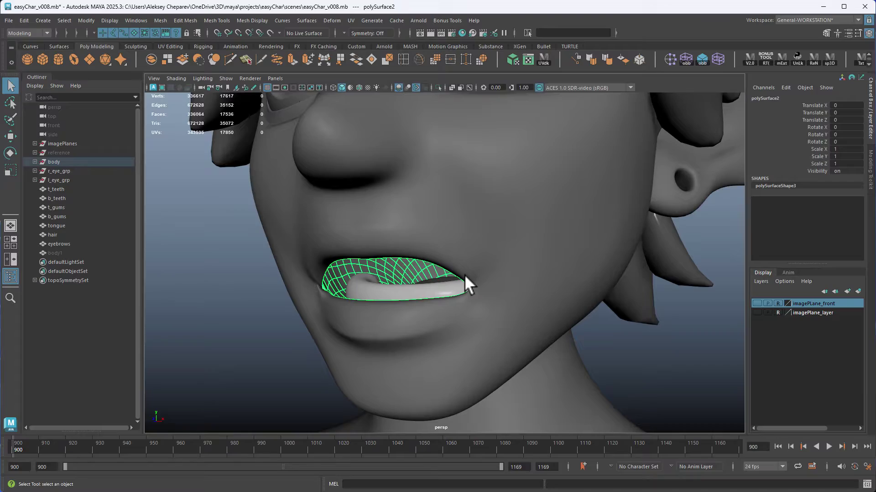
key("ctrl+1")
key("f")
left_click_drag(479, 280, 430, 261, "alt")
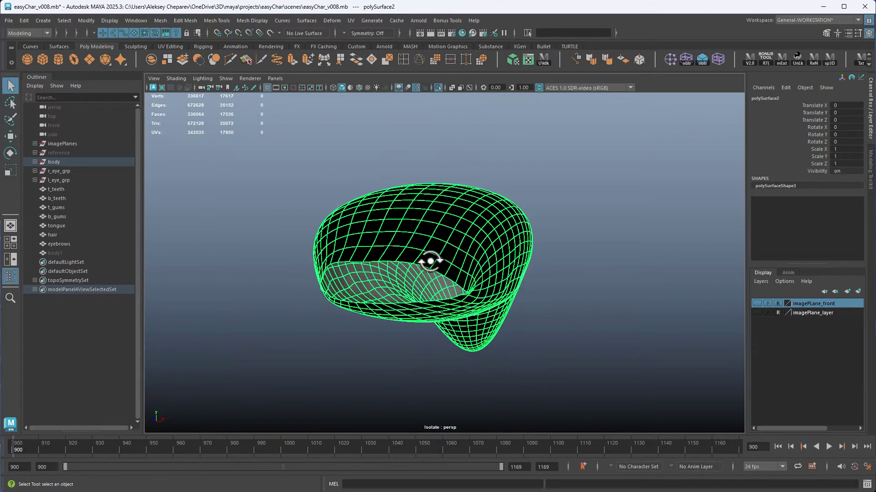
left_click(438, 87)
Hide the character objects from the body group through the eyebrows, and show the body1 head mesh.
left_click_drag(63, 245, 65, 160)
key("ctrl+h")
left_click(58, 253)
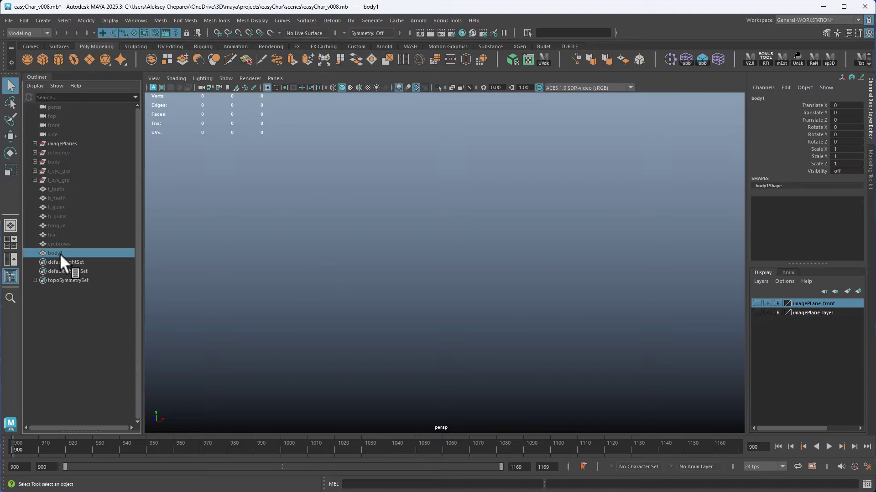
key("shift+h")
left_click(637, 347)
left_click_drag(635, 348, 492, 295, "alt")
left_click(486, 282)
right_click_drag(492, 295, 503, 273, "alt")
middle_click_drag(503, 273, 508, 274, "alt")
left_click(594, 320)
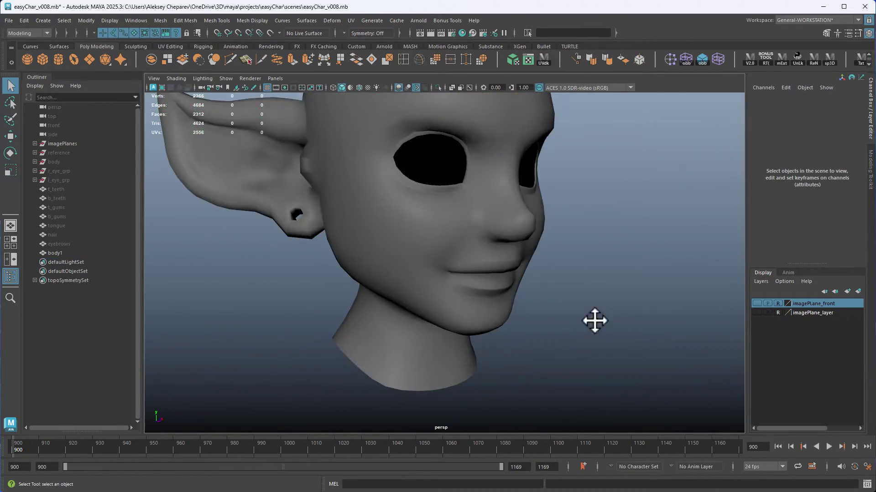
In the side view, create a polygon cube, place it inside the head behind the lips, and scale it uniformly to about 0.45.
key("space")
key("space")
middle_click_drag(452, 316, 456, 285, "alt")
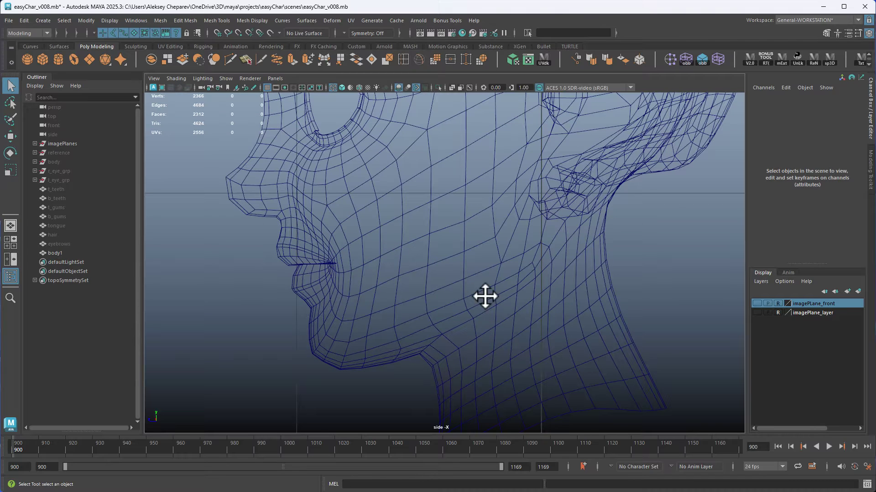
left_click(43, 60)
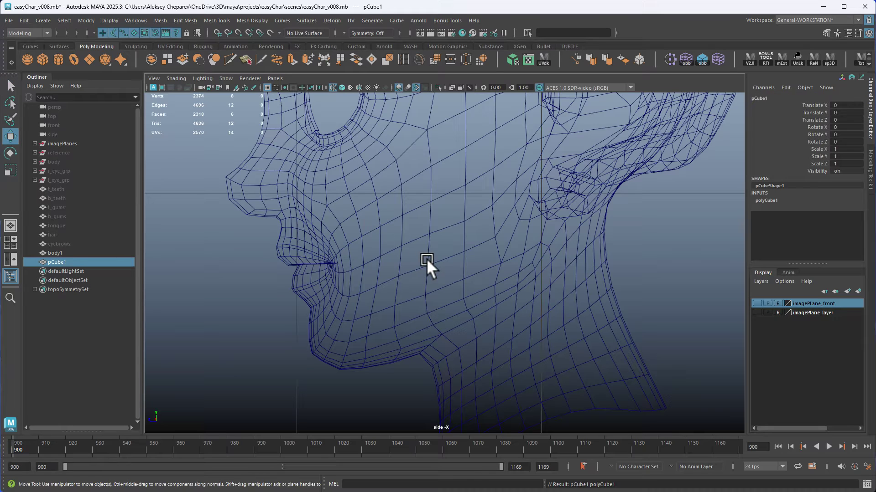
middle_click_drag(273, 266, 304, 263)
right_click_drag(304, 263, 347, 290, "alt")
middle_click_drag(326, 289, 457, 294)
key("r")
left_click_drag(458, 294, 434, 256)
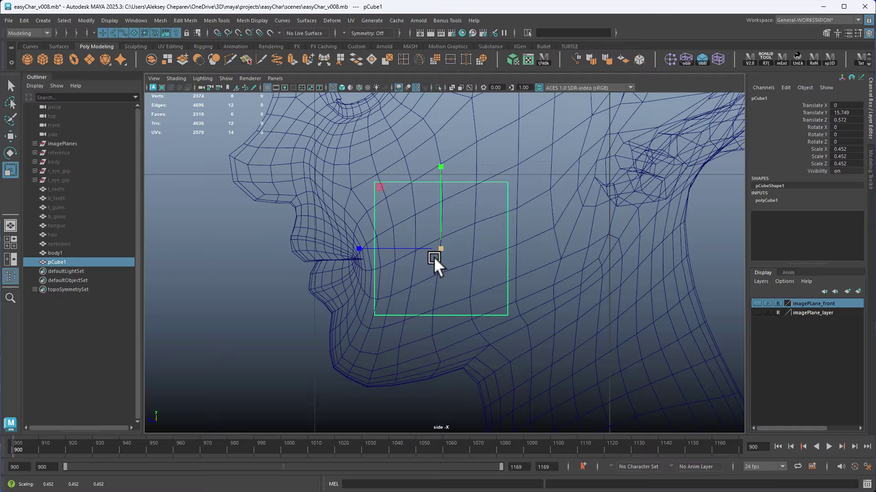
scroll(440, 270, "up", 2)
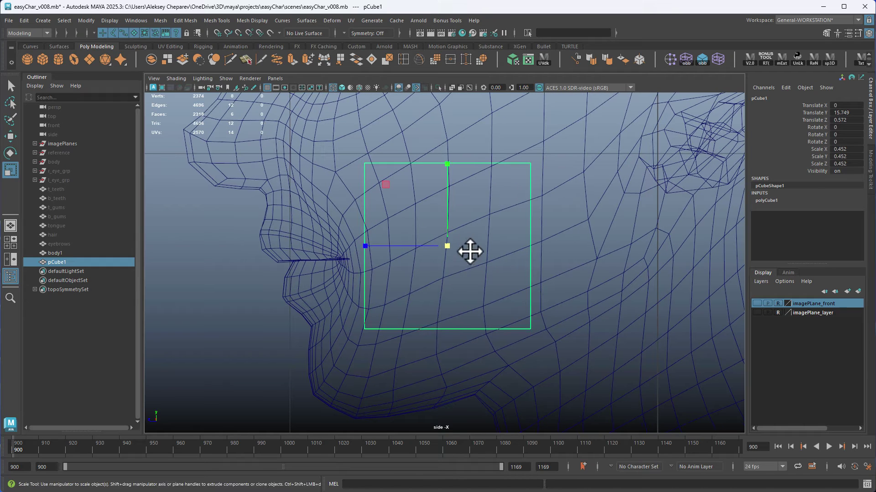
Stretch the cube to about 0.77 along Z and give it 3 depth subdivisions.
left_click_drag(380, 244, 306, 243)
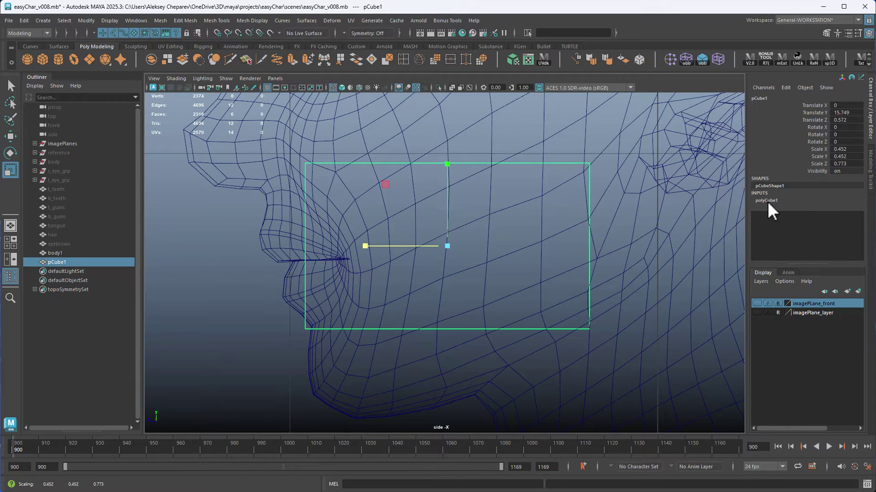
left_click(768, 204)
left_click(798, 251)
middle_click_drag(641, 235, 667, 236)
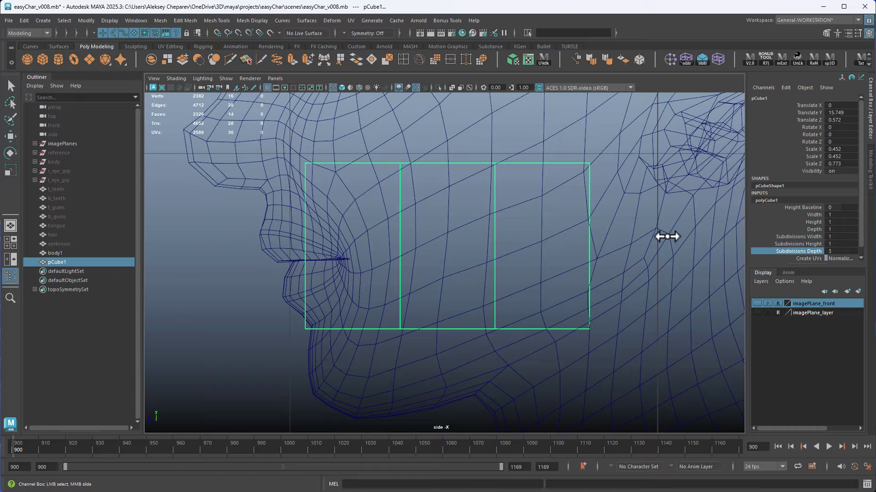
Move the cube's lower and upper front vertices close together at the corner of the mouth.
right_click_drag(501, 185, 464, 197)
key("w")
left_click_drag(291, 288, 339, 336)
middle_click_drag(339, 336, 372, 280)
left_click_drag(292, 141, 350, 233)
middle_click_drag(350, 233, 369, 310)
Pull the cube's lower and upper back vertices down and backward to form the throat end.
middle_click_drag(473, 311, 445, 223, "alt")
left_click_drag(519, 215, 570, 270)
middle_click_drag(590, 290, 552, 381)
middle_click_drag(548, 113, 540, 192, "alt")
left_click_drag(523, 137, 590, 175)
middle_click_drag(589, 177, 598, 399)
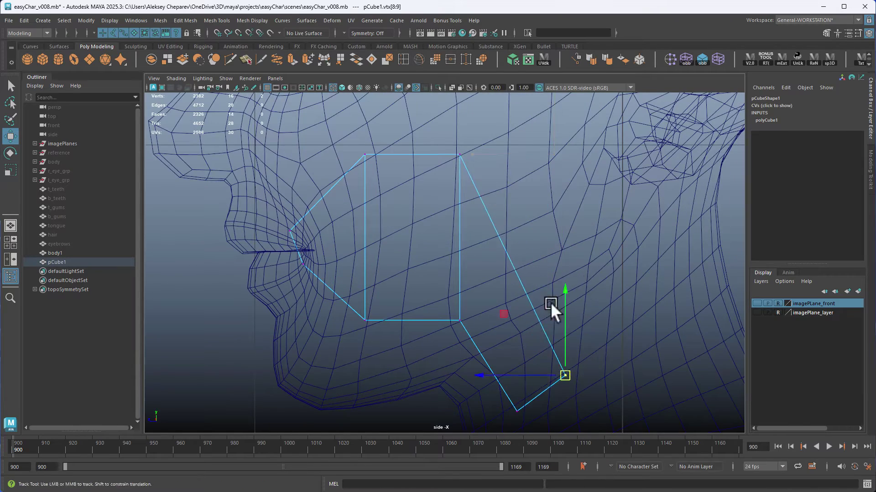
Reposition the cube's middle vertices in the side view so the mouth cavity curves from the lips down into the throat.
middle_click_drag(550, 302, 553, 268, "alt")
left_click_drag(441, 264, 481, 319)
middle_click_drag(497, 159, 574, 245)
left_click_drag(340, 260, 384, 312)
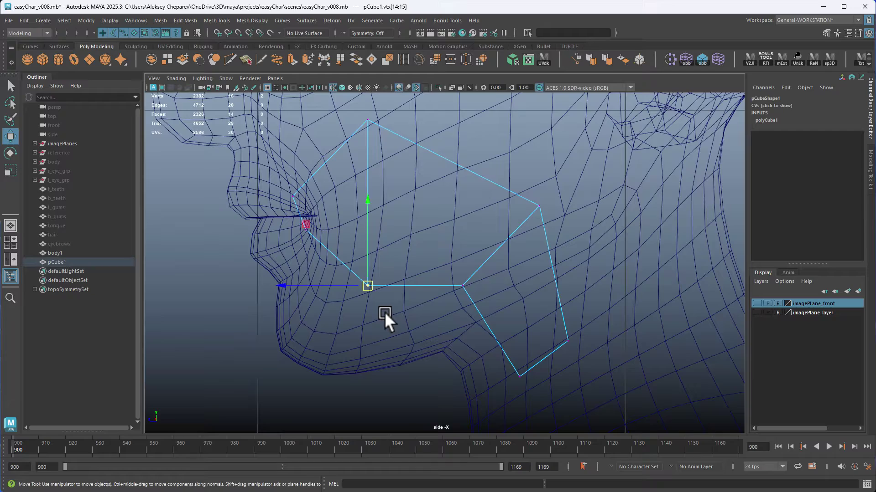
middle_click_drag(385, 311, 385, 299)
left_click_drag(347, 101, 420, 154)
middle_click_drag(420, 153, 459, 131)
left_click_drag(506, 171, 566, 233)
middle_click_drag(566, 233, 580, 207)
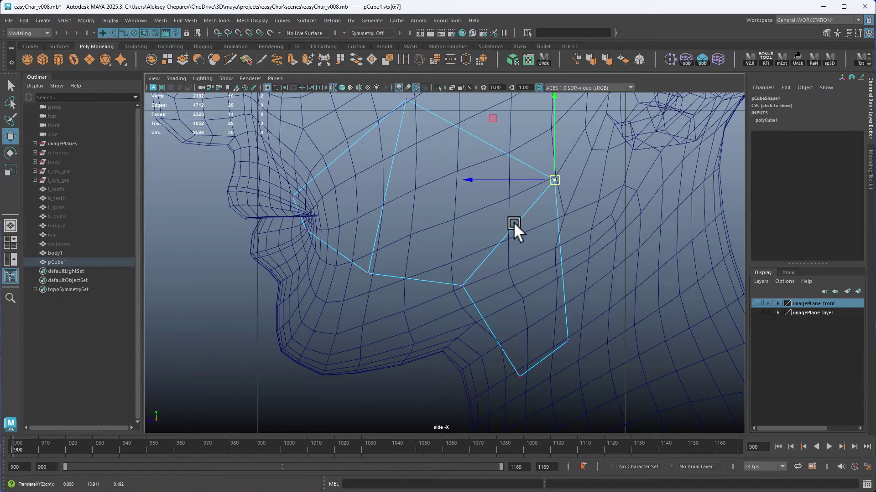
Turn on smooth mesh preview for the cavity and display the side view shaded with X-ray.
right_click_drag(544, 224, 333, 191, "alt")
key("3")
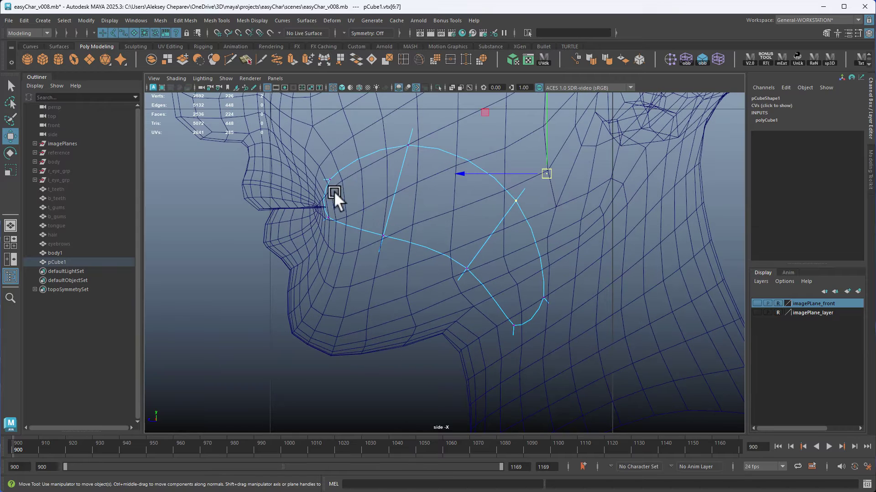
key("5")
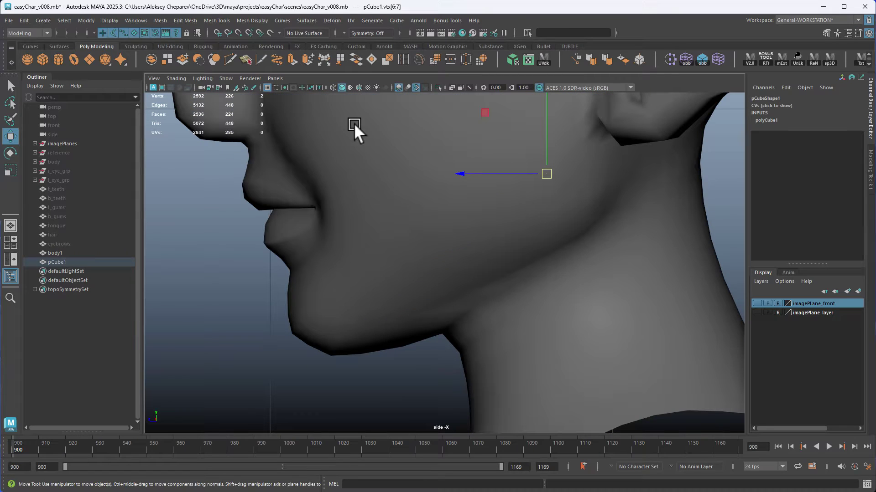
left_click(451, 87)
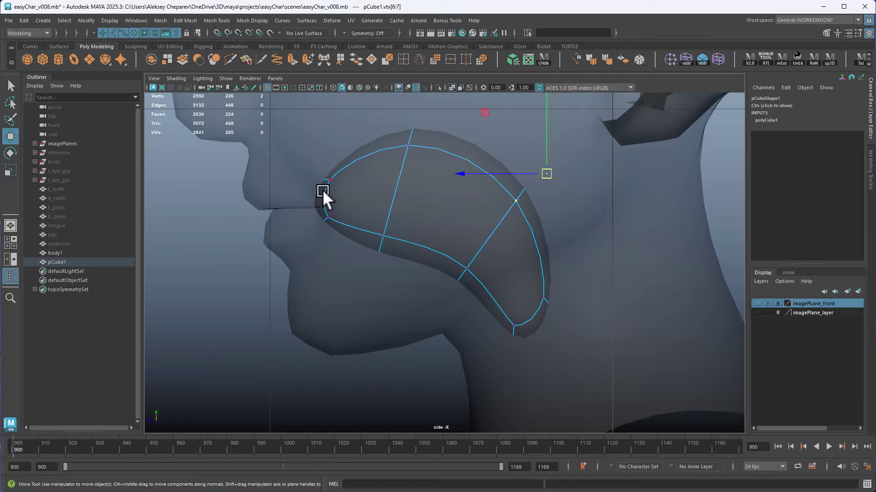
Delete the cavity mesh's front face at the lips.
right_click_drag(322, 190, 323, 205)
key("ctrl+z")
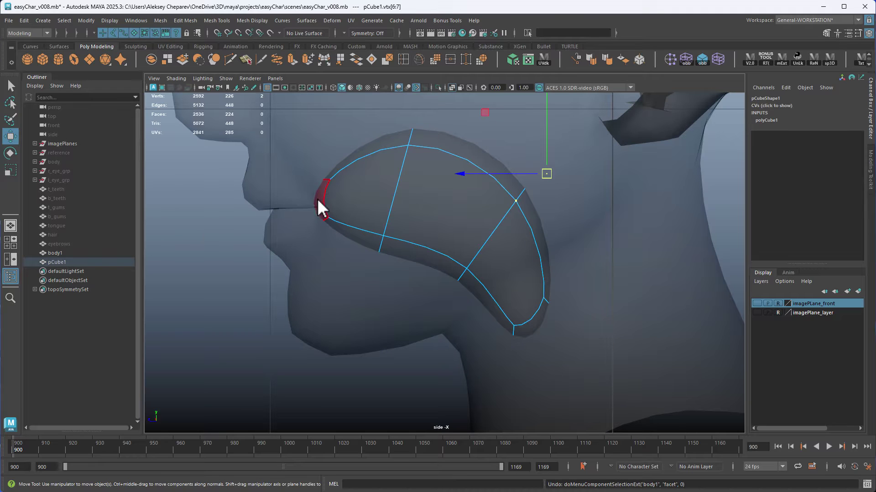
key("F8")
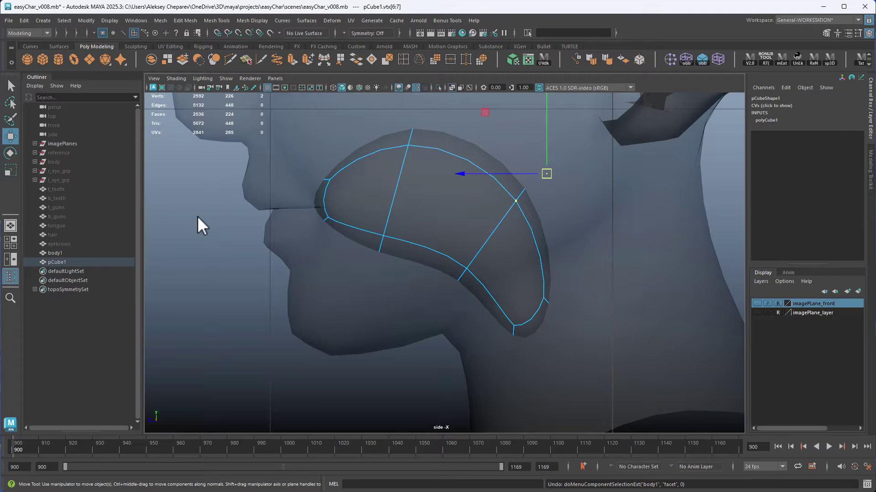
left_click(318, 198)
key("Delete")
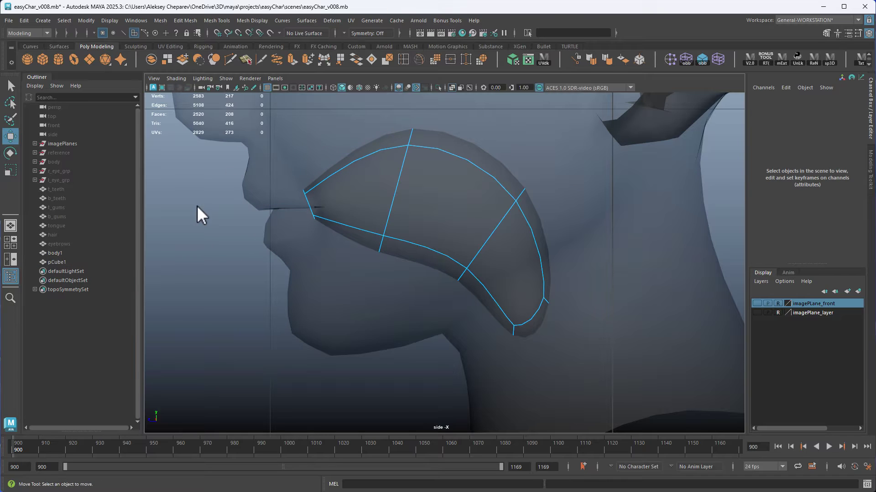
Adjust the vertices of the cavity's front opening so it lines up with the mouth corner.
right_click_drag(196, 205, 155, 203)
left_click(317, 202)
middle_click_drag(330, 207, 331, 207)
left_click_drag(301, 207, 332, 228)
middle_click_drag(333, 227, 333, 231)
left_click_drag(293, 170, 339, 241)
middle_click_drag(338, 242, 344, 242)
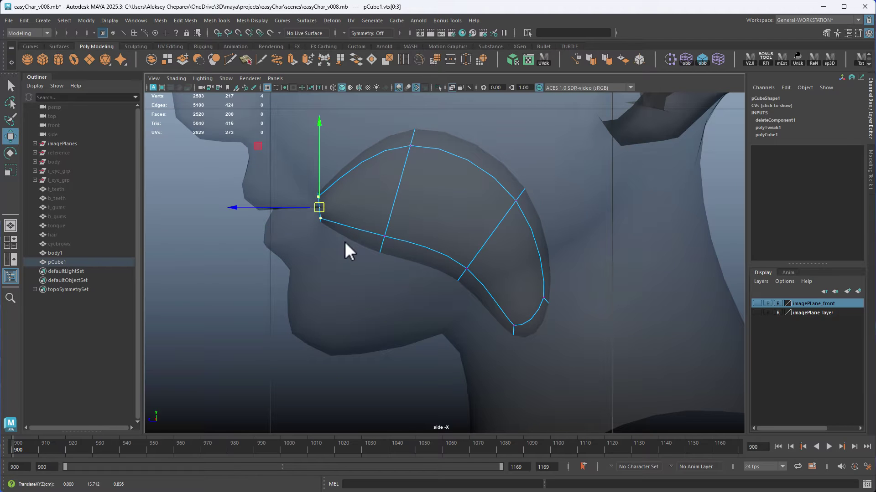
Spread the front opening's upper and lower vertices apart and adjust the upper vertices of the first middle loop.
left_click_drag(384, 120, 435, 178)
middle_click_drag(436, 186, 437, 204)
left_click_drag(300, 179, 333, 205)
middle_click_drag(333, 206, 327, 190)
left_click_drag(297, 199, 331, 230)
middle_click_drag(330, 231, 333, 235)
left_click_drag(393, 143, 428, 176)
middle_click_drag(429, 175, 428, 156)
Adjust the rear upper vertices and both vertex pairs of the throat end, extending the tip slightly downward.
left_click_drag(489, 168, 534, 219)
middle_click_drag(533, 219, 534, 223)
left_click_drag(524, 283, 561, 320)
middle_click_drag(561, 320, 563, 336)
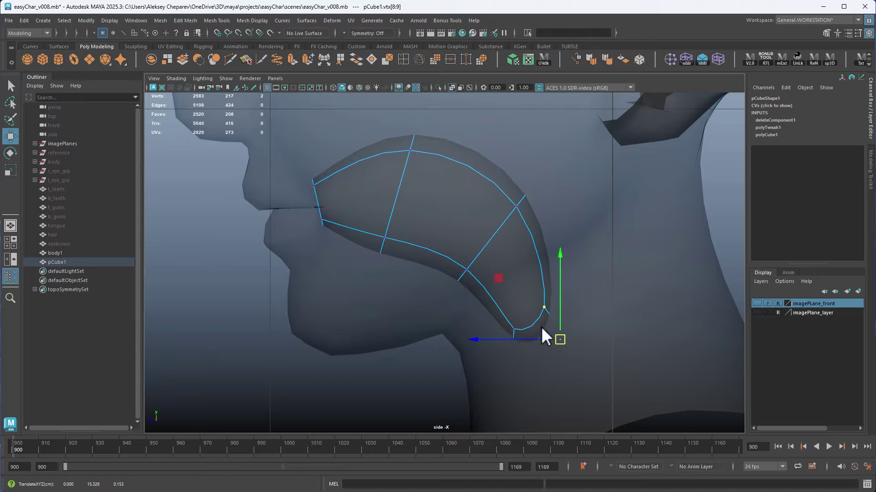
left_click_drag(497, 313, 531, 353)
middle_click_drag(532, 354, 535, 358)
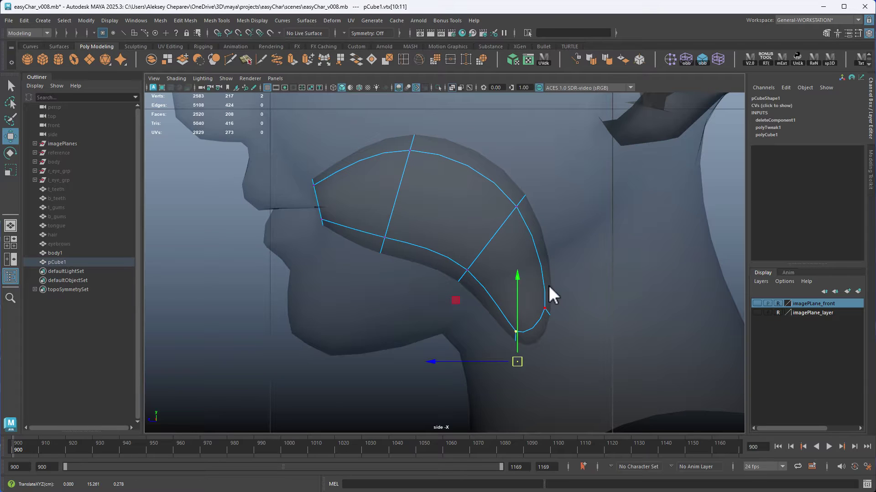
left_click_drag(531, 288, 573, 340)
middle_click_drag(573, 339, 546, 321)
Reshape the cavity's underside by moving its two lower middle vertex pairs and lowering the bottom vertices of the front opening.
left_click_drag(446, 240, 474, 308)
middle_click_drag(474, 308, 480, 298)
left_click_drag(365, 215, 390, 261)
middle_click_drag(390, 261, 383, 276)
left_click_drag(294, 206, 325, 232)
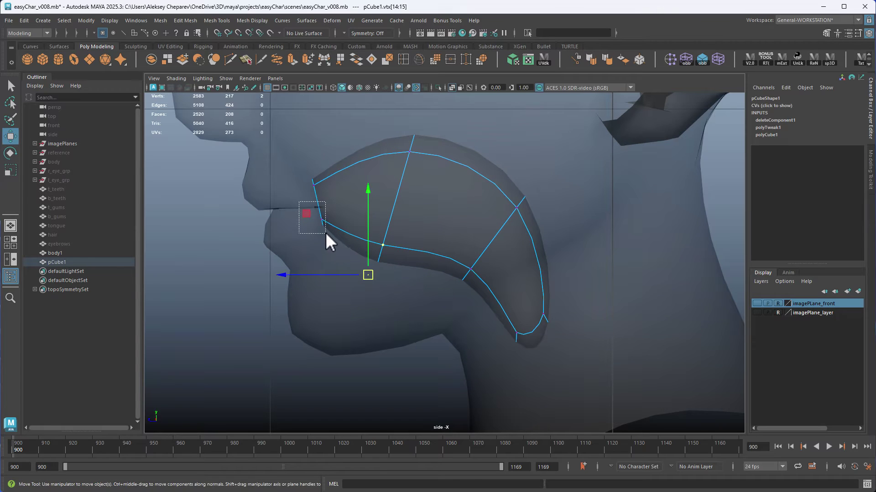
middle_click_drag(325, 232, 324, 242)
scroll(461, 242, "up", 2)
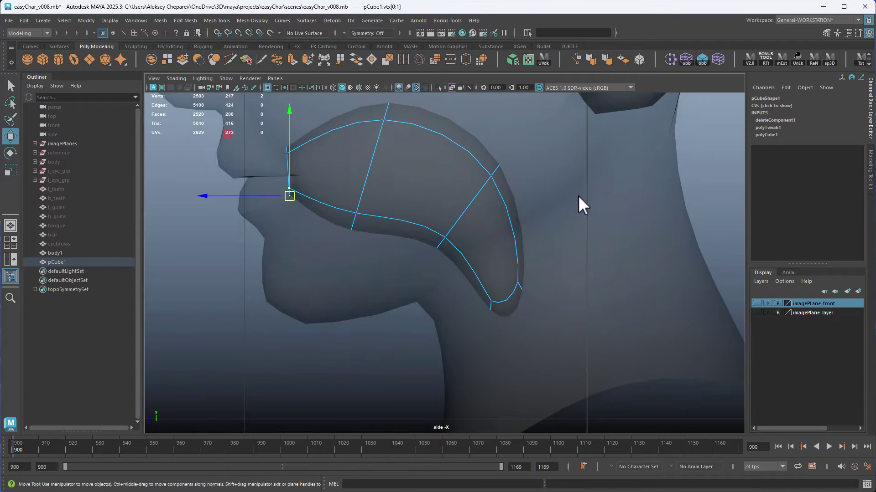
Switch to the perspective view and display it with X-ray, keeping the head visible around the cavity.
key("space")
key("space")
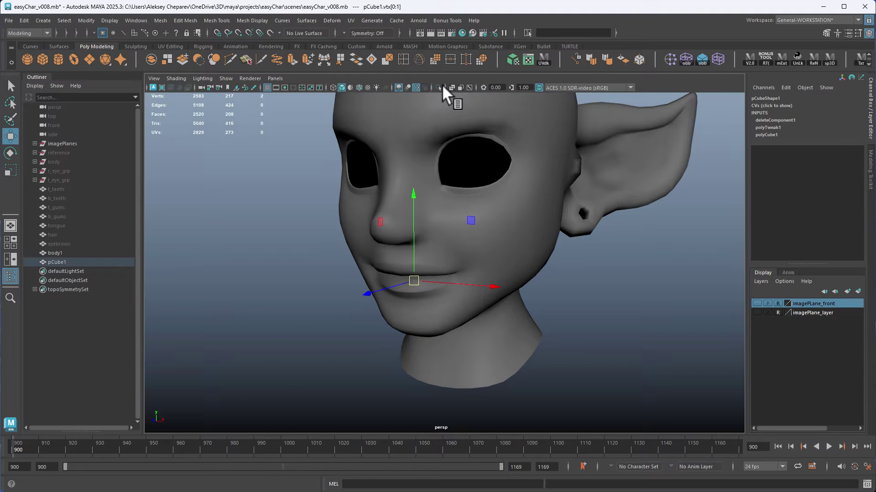
left_click(437, 87)
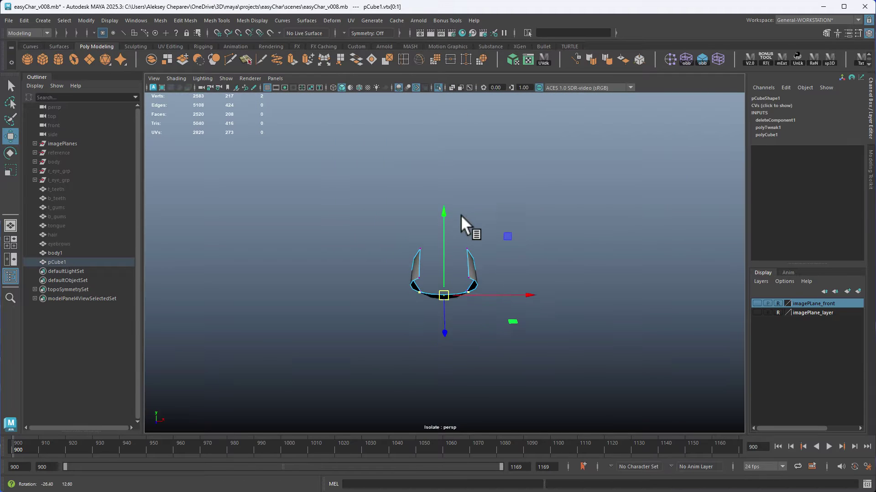
left_click(438, 87)
left_click(452, 87)
Scale the four vertices of the cavity's front opening wider along X to match the mouth's width.
right_click_drag(538, 219, 555, 259, "alt")
left_click_drag(554, 259, 366, 224, "alt")
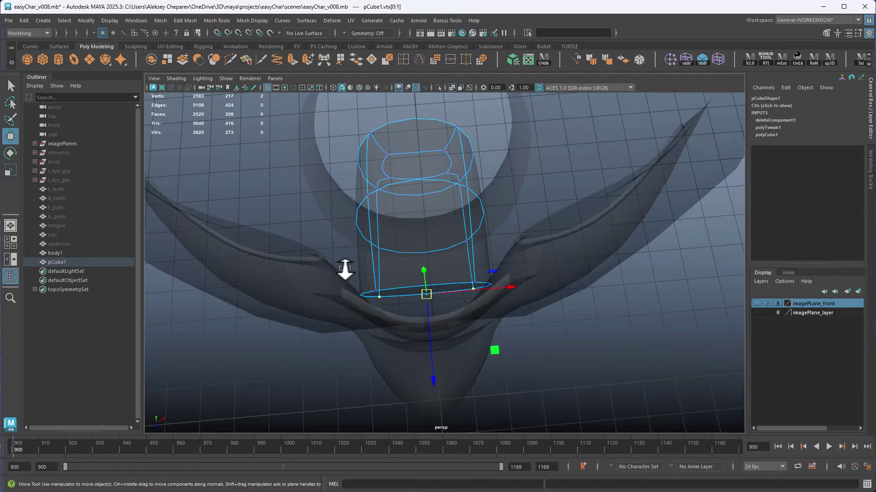
left_click_drag(345, 270, 572, 368)
left_click_drag(499, 340, 507, 323, "alt")
key("r")
left_click_drag(531, 285, 522, 303, "alt")
right_click_drag(521, 302, 606, 332, "alt")
left_click_drag(606, 333, 514, 304, "alt")
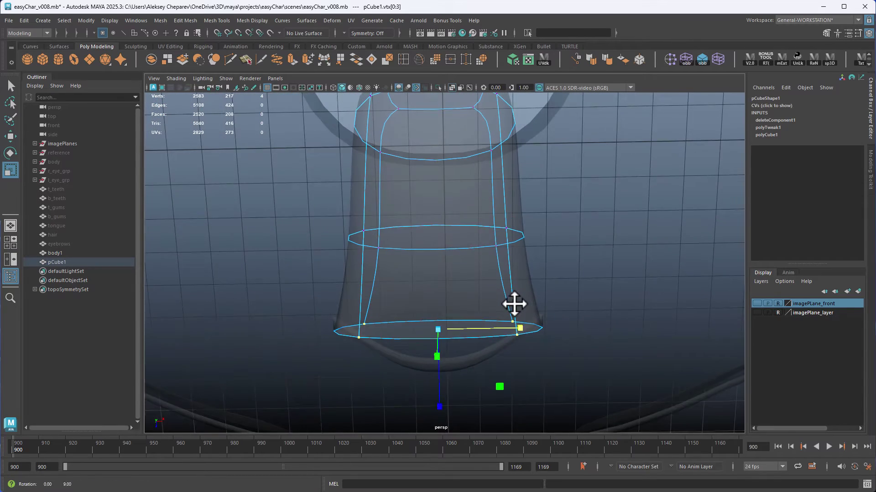
Scale the cavity's middle edge loops along X to adjust its width inside the head.
right_click_drag(451, 231, 426, 230)
double_click(427, 248)
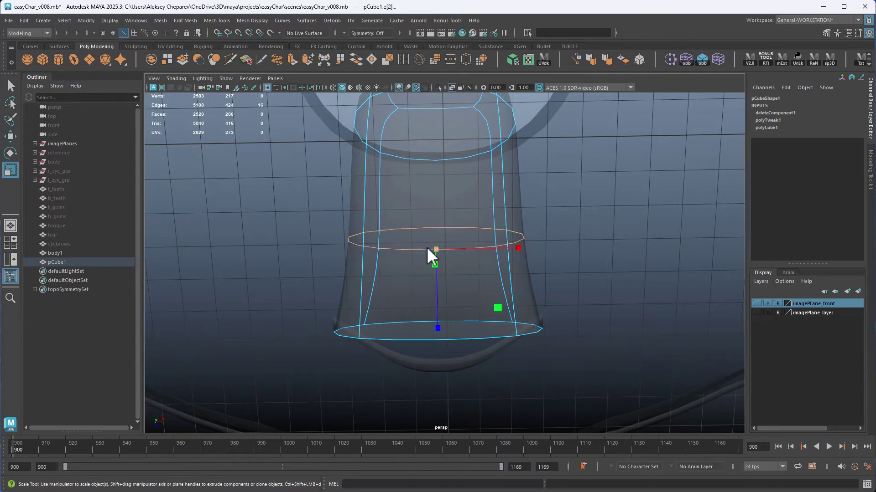
left_click_drag(427, 247, 277, 253, "alt")
mouse_move(560, 308)
left_mouse_down("alt")
mouse_move(507, 272)
mouse_move(562, 293)
left_mouse_up("alt")
double_click(501, 278)
middle_click_drag(563, 292, 465, 285)
mouse_move(466, 285)
left_mouse_down("alt")
mouse_move(498, 282)
mouse_move(547, 244)
mouse_move(679, 256)
mouse_move(502, 198)
mouse_move(479, 287)
left_mouse_up("alt")
double_click(444, 289)
middle_click_drag(453, 301, 505, 309)
left_click_drag(528, 293, 461, 285, "alt")
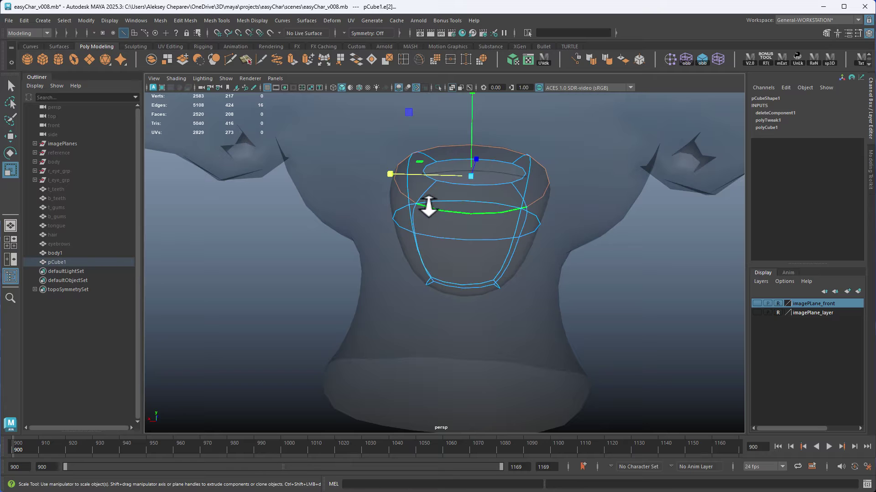
right_click_drag(422, 269, 389, 262)
left_click_drag(390, 253, 522, 326)
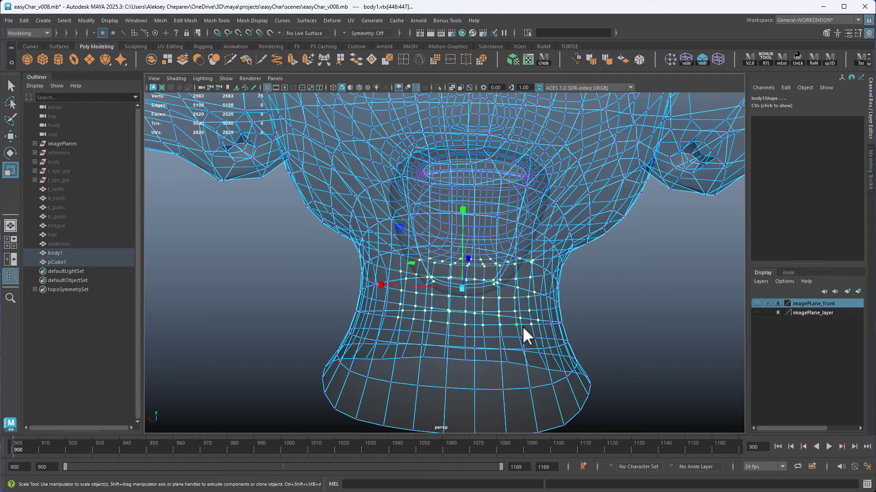
key("ctrl+z")
key("ctrl+z")
right_click_drag(655, 278, 646, 280)
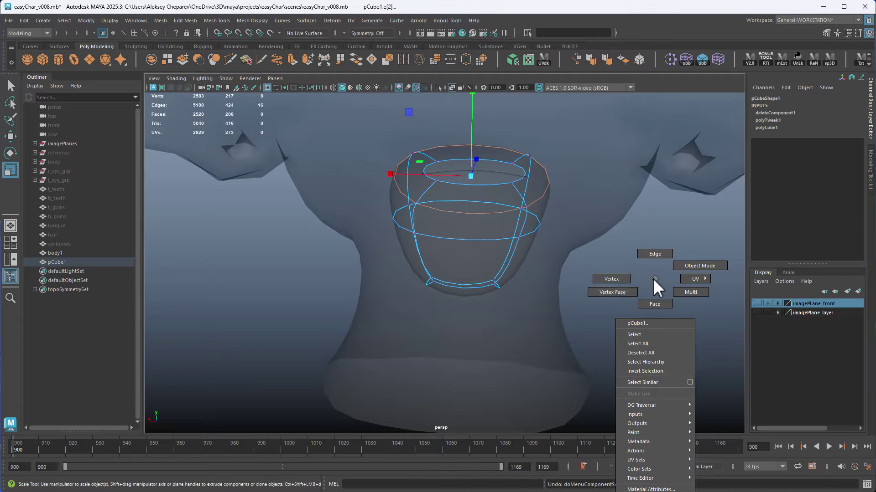
left_click_drag(653, 279, 611, 276, "alt")
right_click_drag(505, 291, 460, 281)
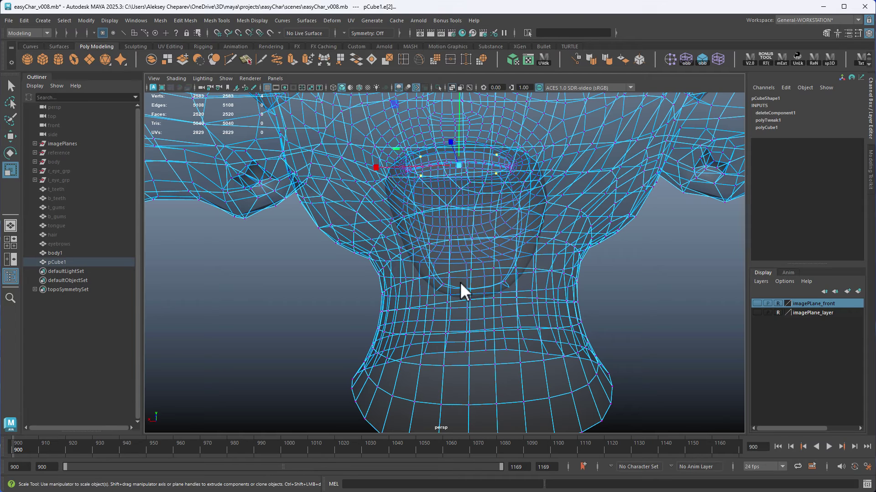
key("ctrl+z")
left_click_drag(642, 131, 575, 253, "alt")
Narrow the cavity's throat-end vertices and the vertices of its middle cross-section by scaling them along X.
right_click(660, 280)
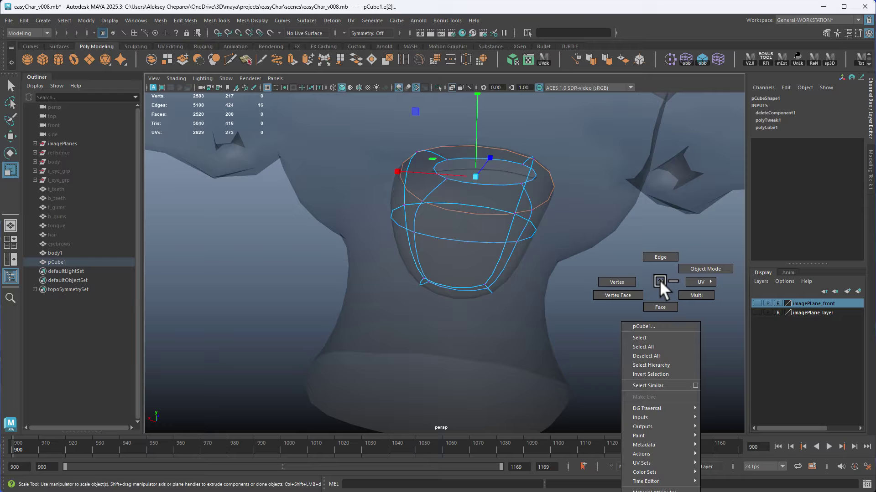
right_click_drag(659, 280, 621, 277)
left_click_drag(620, 278, 556, 278, "alt")
left_click_drag(426, 260, 506, 317)
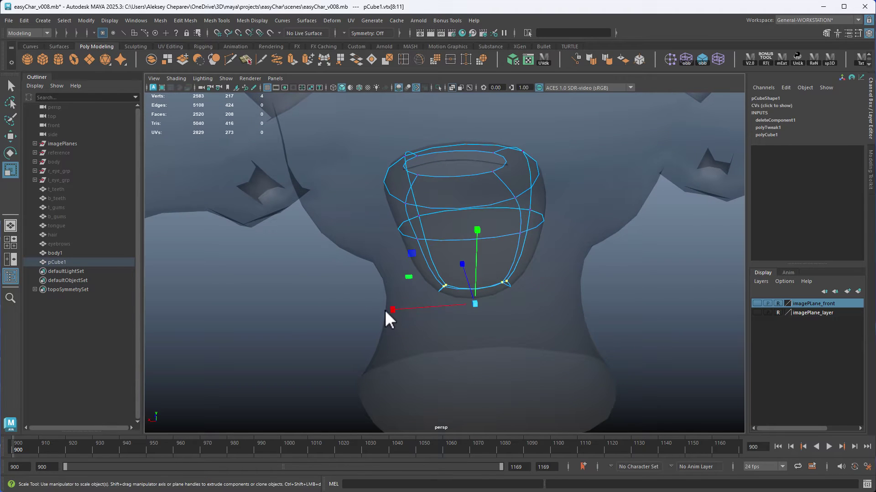
left_click_drag(384, 310, 374, 240, "alt")
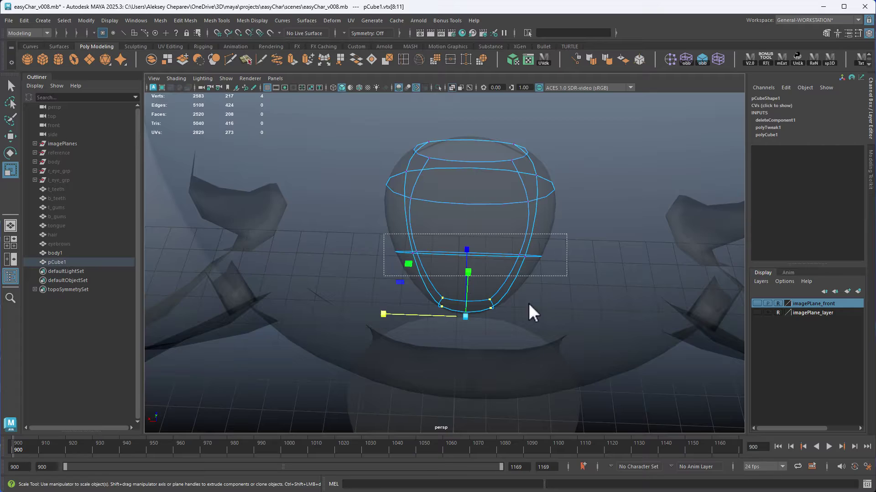
left_click_drag(549, 309, 435, 345, "alt")
middle_click_drag(439, 346, 438, 329)
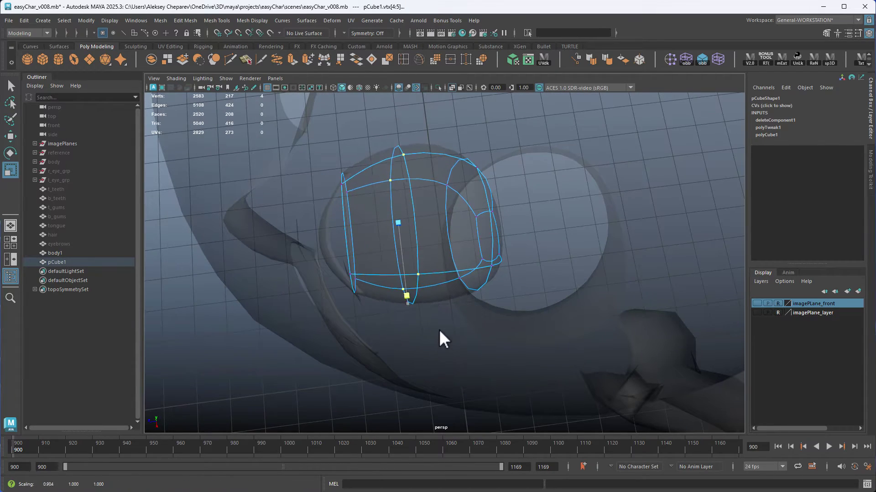
Move the two upper vertices of the cavity's rear cross-section up and back toward the neck.
left_click_drag(439, 329, 357, 302, "alt")
left_click_drag(351, 220, 541, 248)
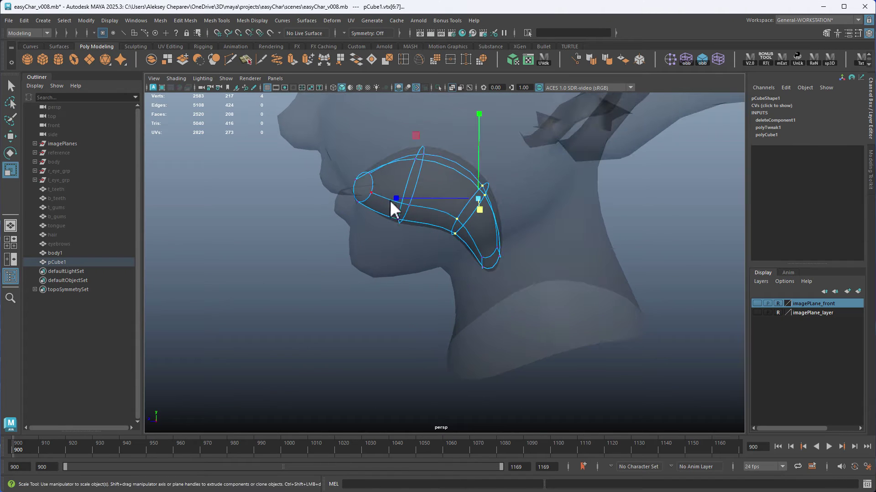
left_click_drag(395, 199, 415, 232)
key("ctrl+z")
left_click_drag(390, 188, 521, 205, "alt")
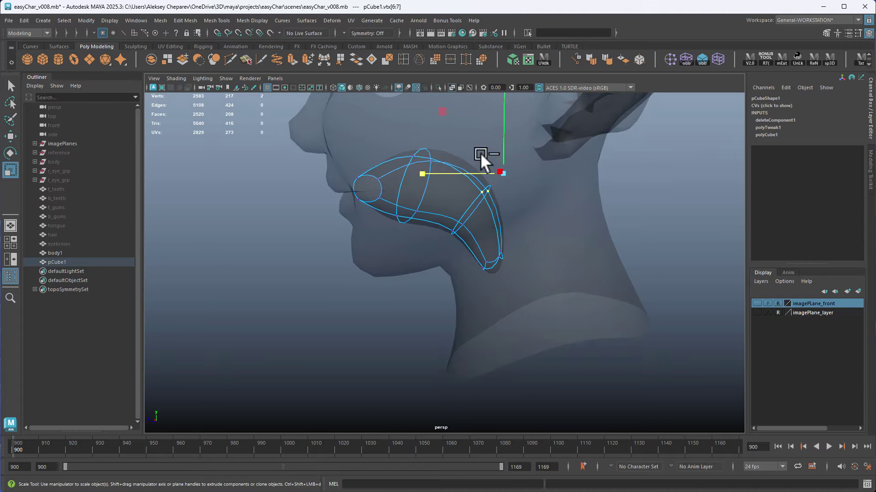
left_click(444, 111)
key("w")
left_click_drag(444, 110, 452, 102)
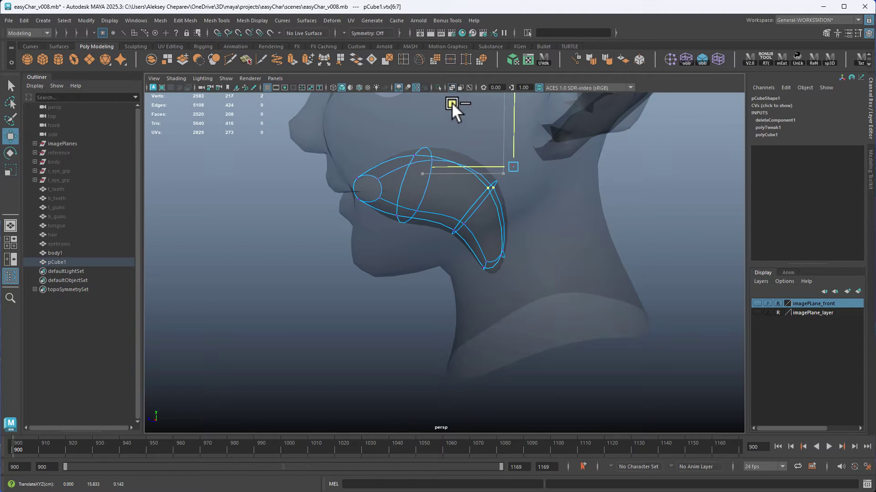
Return the cavity to object mode, turn off X-ray, and select an edge loop around the head's lips.
right_click_drag(636, 209, 654, 201)
left_click(654, 202)
left_click_drag(654, 201, 405, 228, "alt")
left_click(529, 306)
left_click_drag(492, 351, 428, 275, "alt")
right_click_drag(428, 275, 479, 269, "alt")
left_click(450, 87)
right_click_drag(449, 211, 446, 169)
double_click(442, 150)
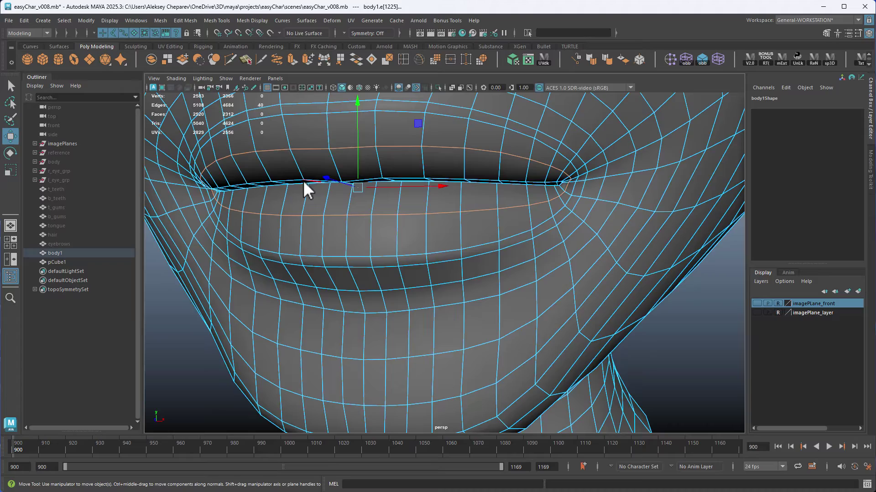
Examine the mouth opening from inside the head and select edge loops around it to check their edge count.
left_click_drag(426, 239, 359, 227, "alt")
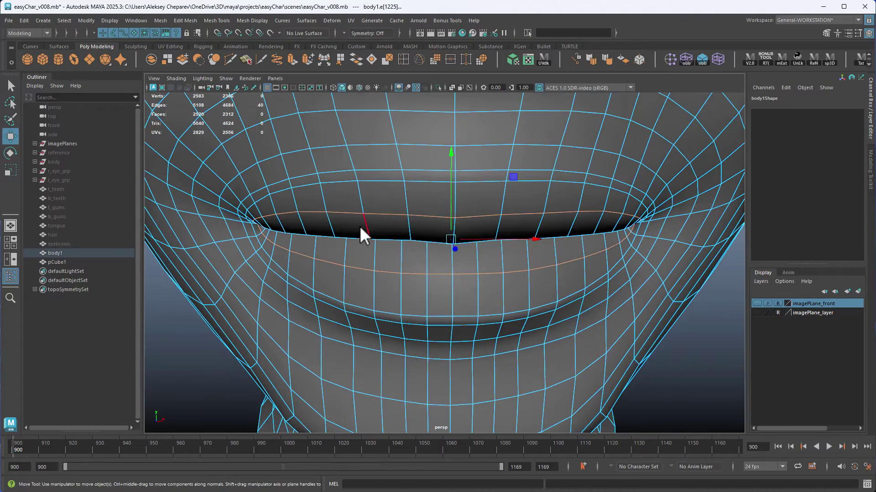
left_click_drag(529, 239, 574, 270, "alt")
right_click_drag(575, 270, 613, 256, "alt")
left_click_drag(607, 242, 458, 268, "alt")
right_click_drag(458, 269, 589, 260, "alt")
left_click_drag(588, 260, 465, 242, "alt")
right_click_drag(465, 242, 602, 235, "alt")
left_click_drag(602, 235, 460, 251, "alt")
double_click(366, 261)
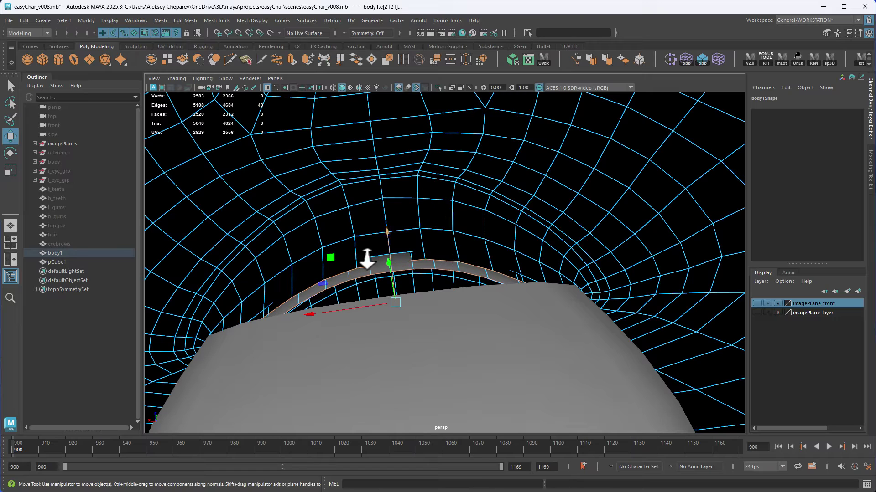
double_click(437, 230)
left_click_drag(469, 251, 507, 252, "alt")
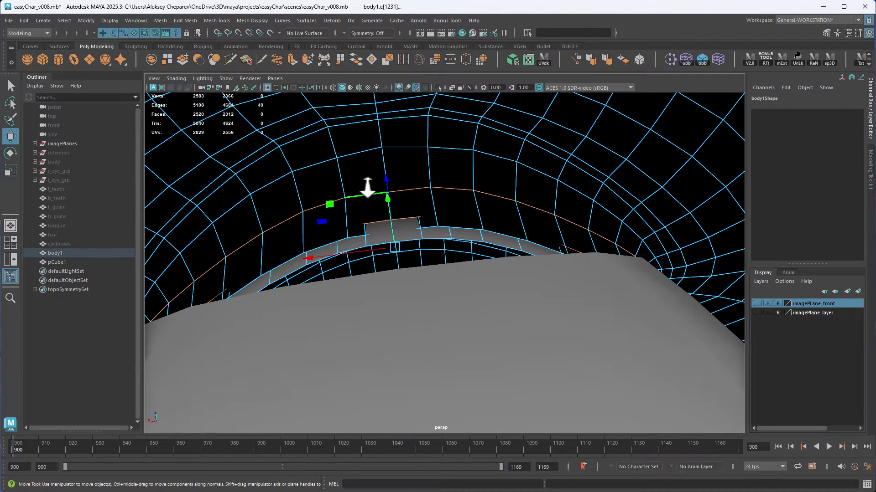
Open the heads-up display options to locate the Poly Count setting.
left_click(109, 19)
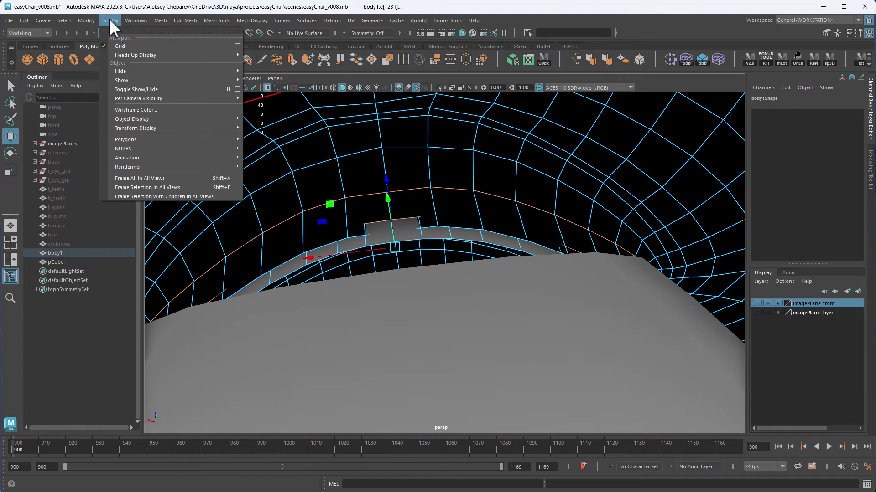
mouse_move(135, 54)
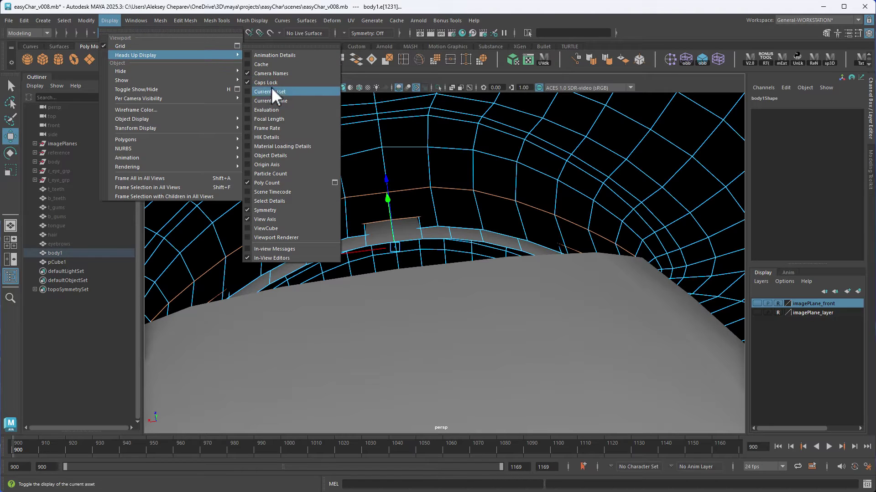
left_click(450, 6)
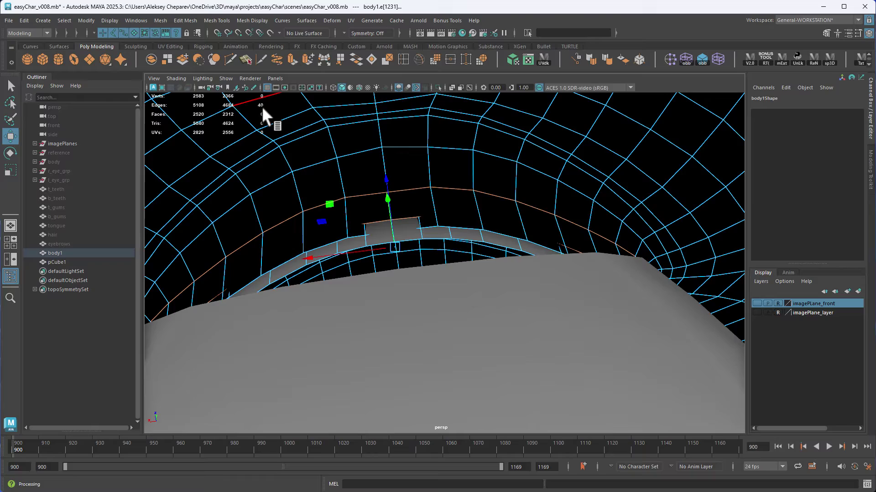
Return the head to object mode, select it together with the cavity, and examine both from behind and below.
right_click_drag(501, 166, 544, 153)
right_click_drag(586, 280, 421, 169, "alt")
left_click_drag(420, 169, 417, 156, "alt")
middle_click_drag(416, 157, 450, 217, "alt")
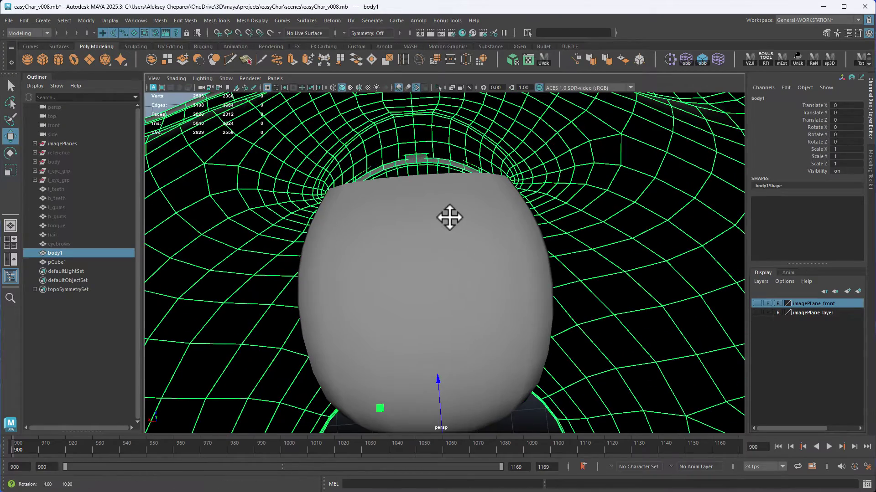
left_click(506, 246)
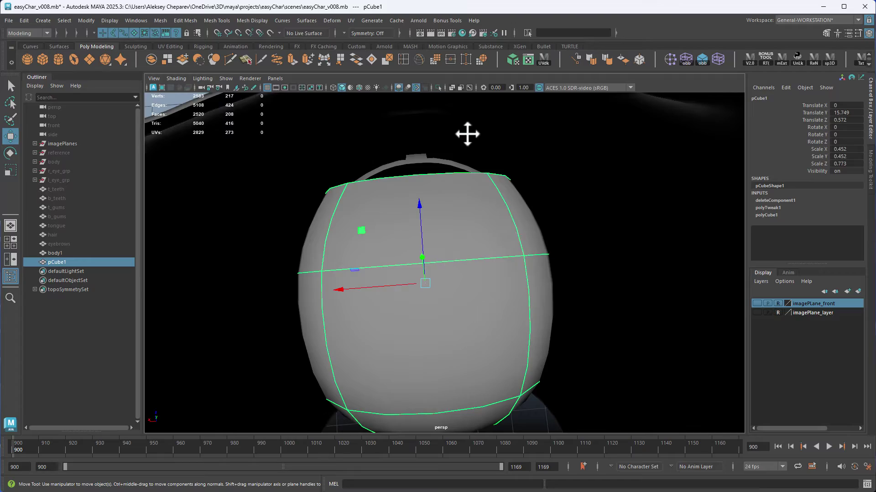
left_click(467, 134)
left_click(469, 235, "shift")
left_click_drag(427, 189, 439, 250, "alt")
middle_click_drag(439, 251, 437, 186, "alt")
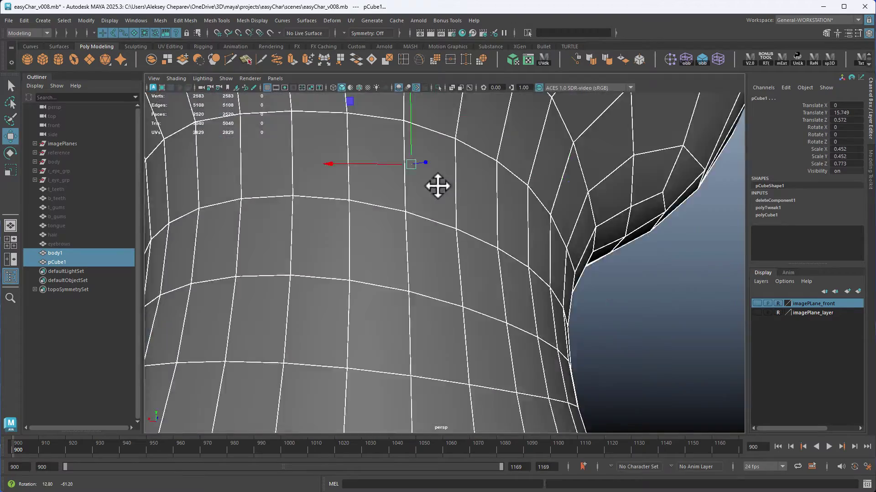
left_click_drag(438, 186, 430, 150, "alt")
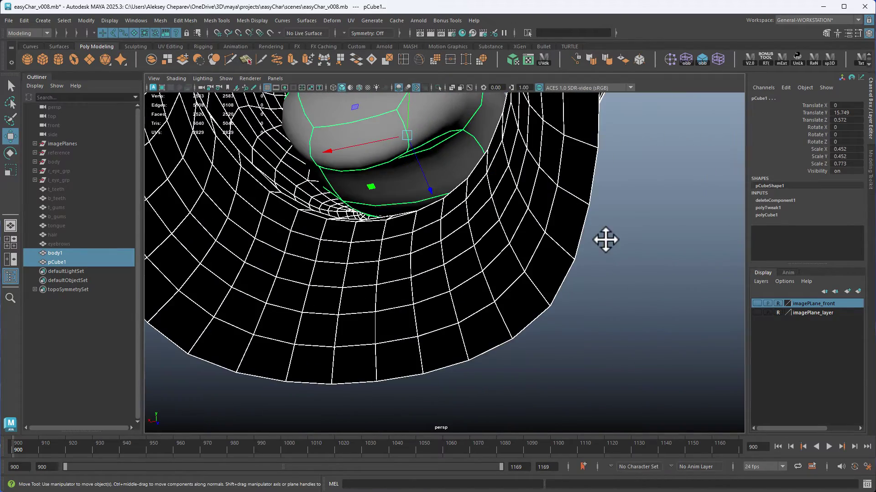
Hide the head mesh and select the mouth cavity on its own.
left_click(605, 240)
left_click(434, 153)
left_click(539, 204)
left_click_drag(598, 229, 510, 225, "alt")
key("ctrl+h")
left_click(411, 169)
left_click_drag(455, 177, 428, 199, "alt")
Turn off the cavity's smooth preview, delete its history, and apply Smooth to the real geometry.
key("1")
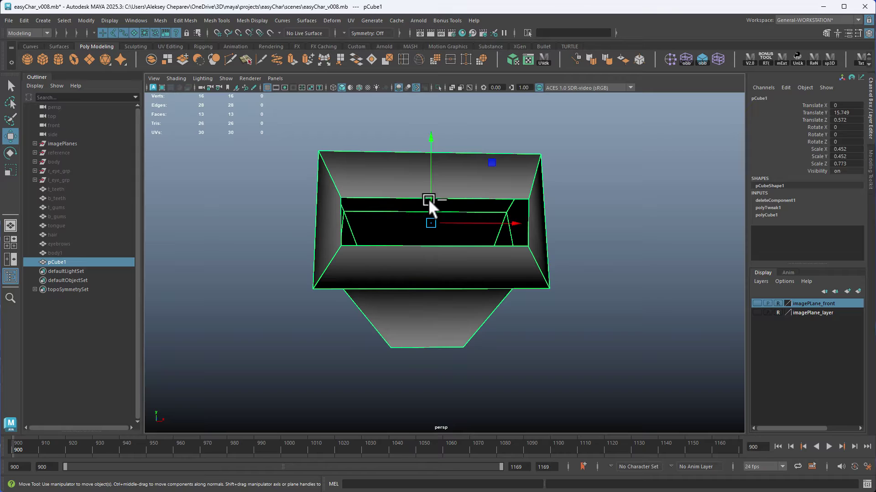
key("alt+shift+d")
key("3")
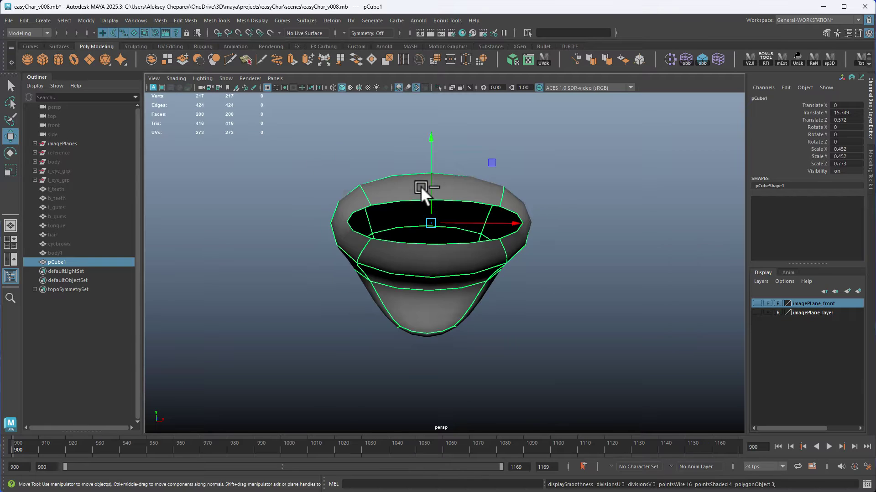
key("1")
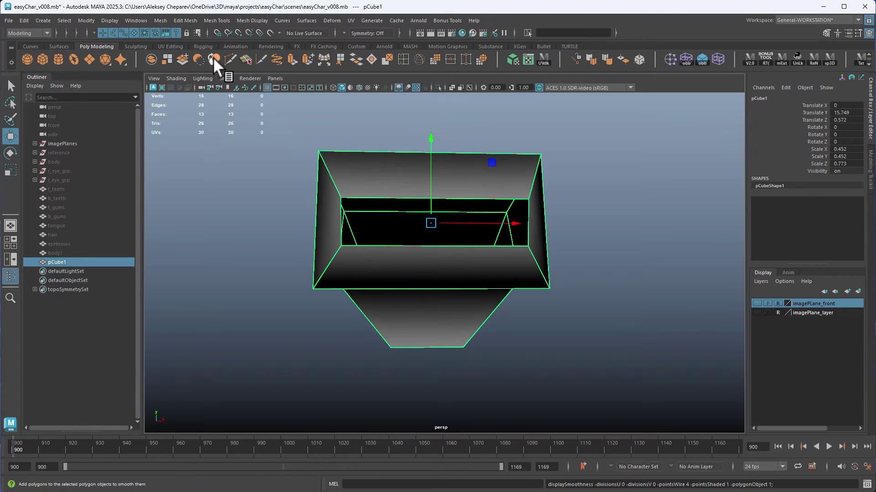
left_click(213, 57)
left_click(366, 119)
left_click(412, 193)
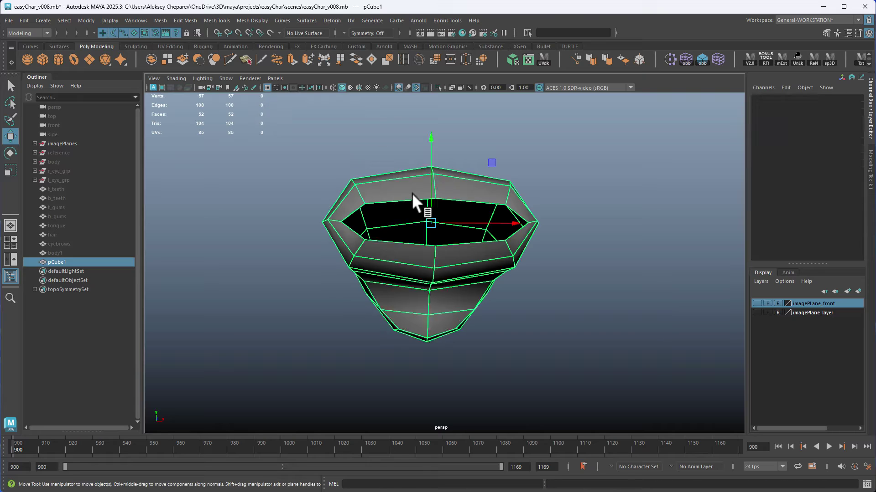
Select an edge loop near the smoothed cavity's front opening to check its edge count, and inspect the mesh.
right_click_drag(412, 193, 409, 173)
double_click(404, 175)
left_click_drag(404, 175, 433, 199, "alt")
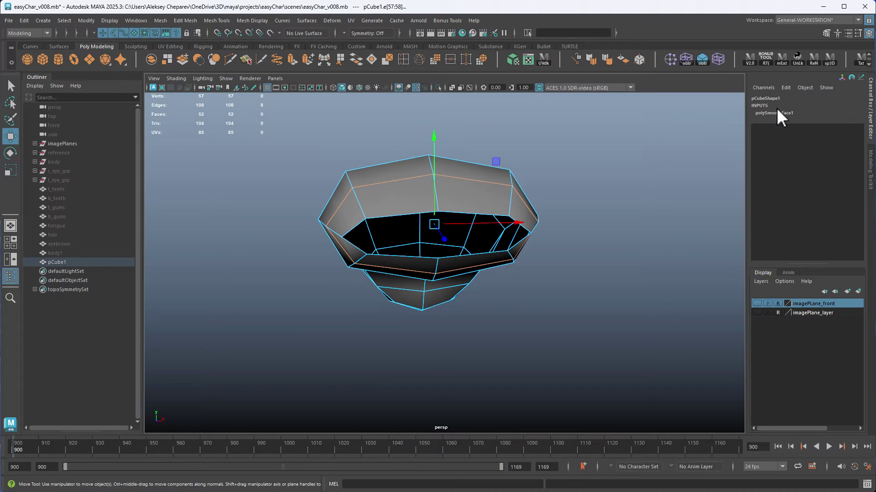
right_click_drag(402, 188, 410, 184)
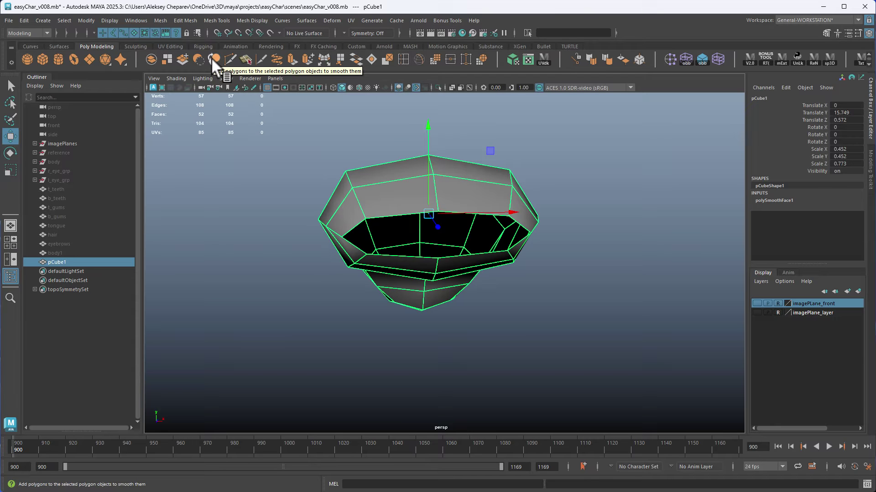
middle_click_drag(296, 144, 283, 176, "alt")
right_click_drag(283, 176, 284, 176, "alt")
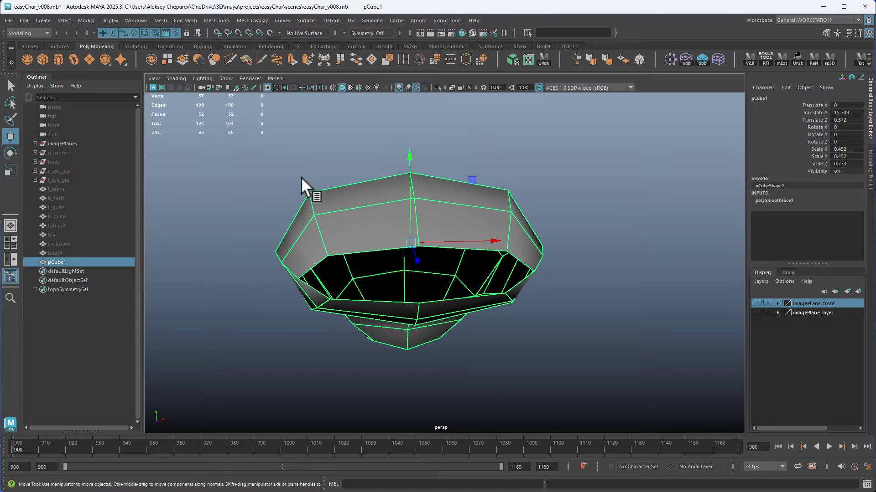
left_click_drag(305, 187, 502, 111, "alt")
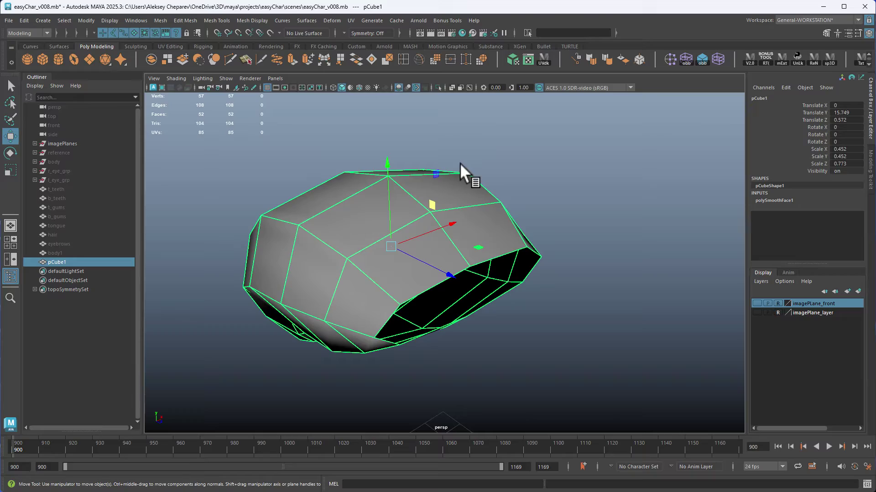
Unhide the head and display the scene in wireframe around the cavity and lips.
left_click(437, 86)
left_click(437, 86)
left_click_drag(452, 204, 579, 317, "alt")
key("ctrl+shift+h")
key("4")
right_click_drag(578, 316, 521, 230, "alt")
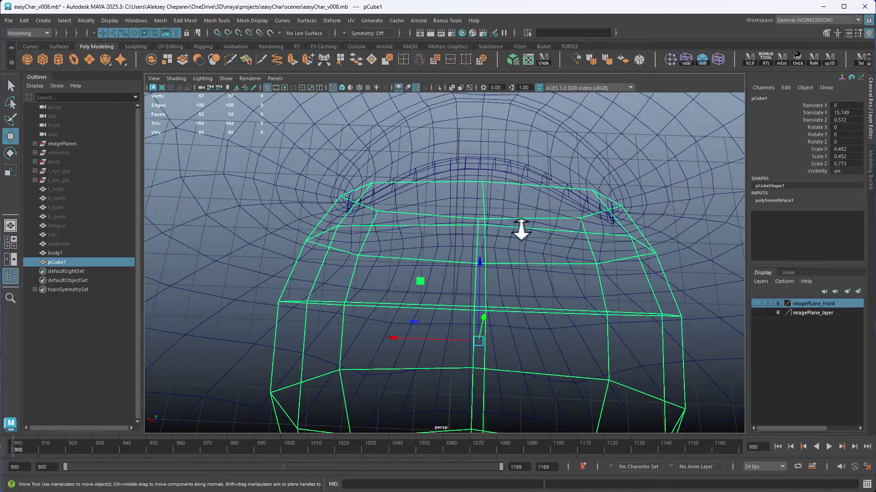
Move the middle vertices of the cavity's front opening forward along Z to follow the curve of the lips.
right_click_drag(483, 185, 455, 176)
scroll(506, 214, "up", 3)
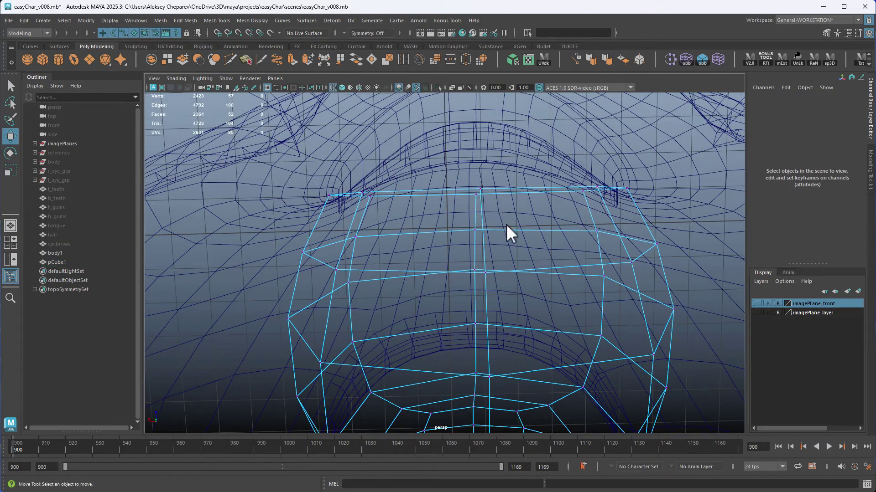
left_click_drag(475, 179, 475, 150)
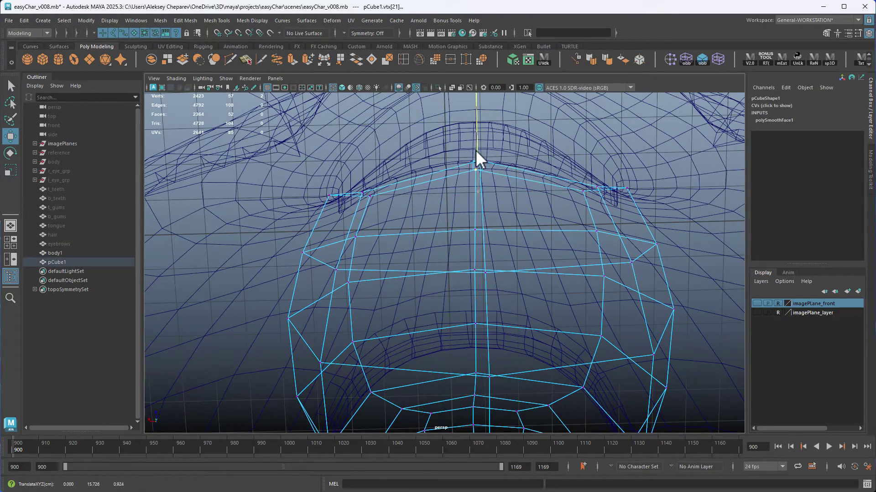
left_click_drag(509, 182, 510, 192, "alt")
middle_click_drag(510, 192, 507, 182)
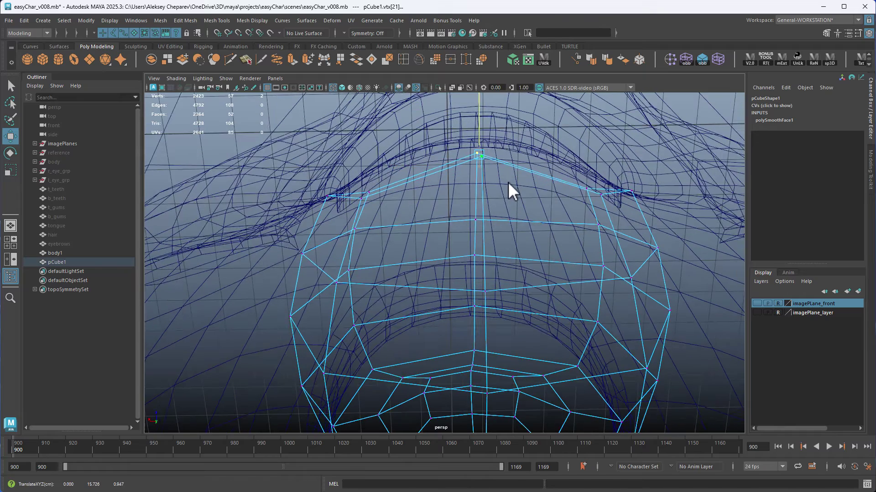
Move the two corner vertices of the cavity's front opening back along Z and select the side vertices behind them.
left_click(364, 194)
left_click_drag(320, 178, 339, 207)
left_click_drag(619, 177, 644, 216, "shift")
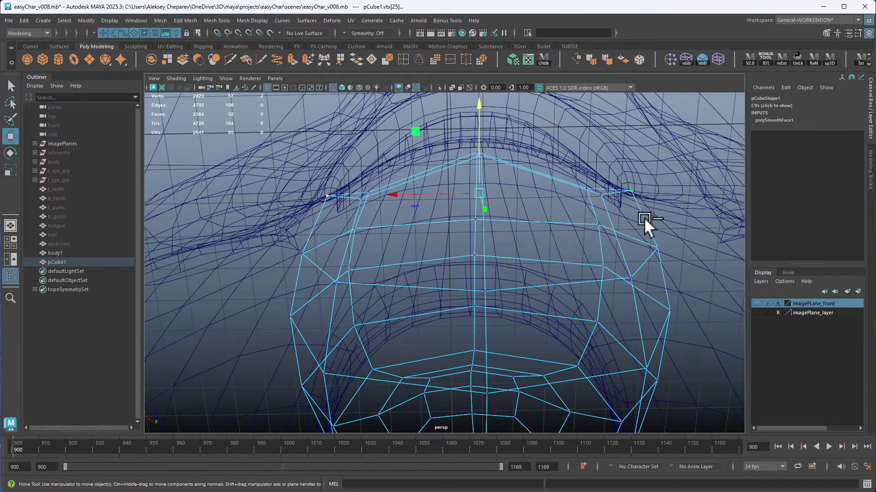
middle_click_drag(644, 218, 645, 246)
left_click(645, 246)
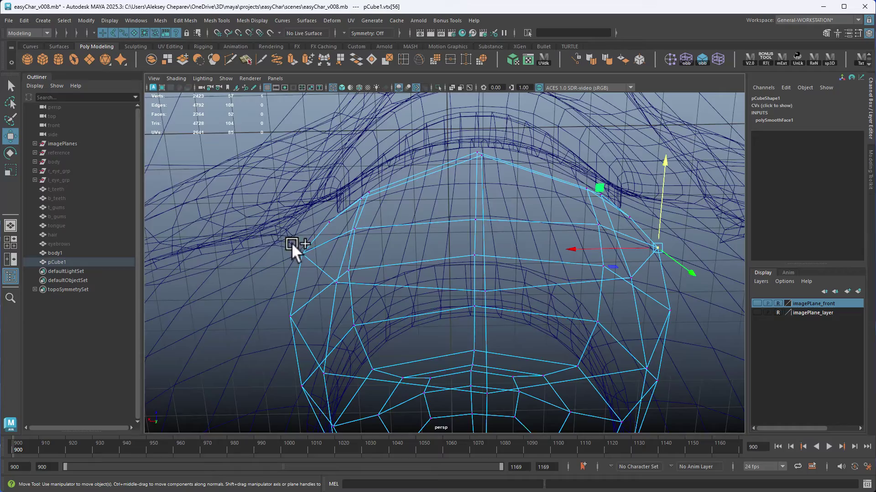
left_click_drag(285, 234, 326, 259, "shift")
mouse_move(380, 288)
left_mouse_down("alt")
mouse_move(395, 292)
mouse_move(387, 275)
mouse_move(468, 254)
mouse_move(409, 275)
mouse_move(420, 284)
left_mouse_up("alt")
In the side view, lower the corner and upper vertices of the cavity's front opening toward the lip line.
key("space")
key("space")
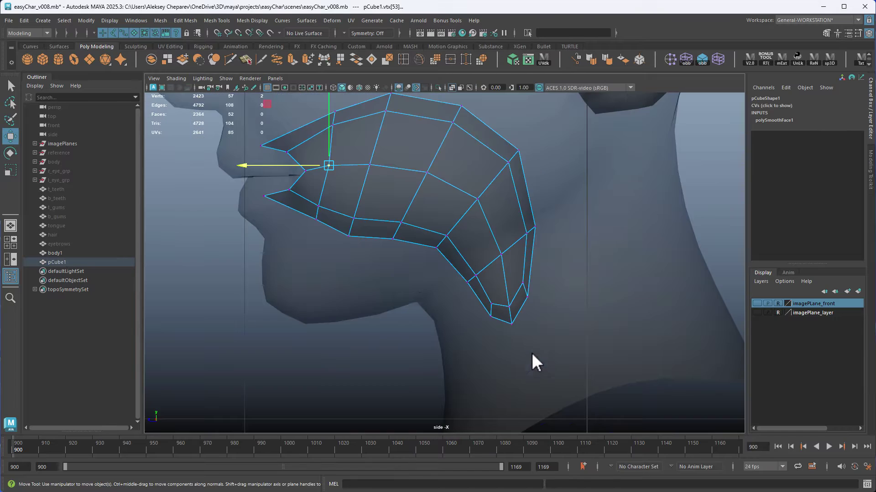
middle_click_drag(336, 244, 494, 317, "alt")
right_click_drag(494, 317, 499, 238, "alt")
left_click_drag(473, 204, 514, 239)
middle_click_drag(514, 241, 519, 256)
left_click_drag(354, 135, 406, 175)
middle_click_drag(449, 200, 457, 247)
left_click_drag(435, 150, 469, 196)
middle_click_drag(470, 203, 478, 235)
Raise the lower vertices of the cavity's front opening toward the lip line.
left_click_drag(371, 262, 405, 300)
middle_click_drag(404, 300, 408, 277)
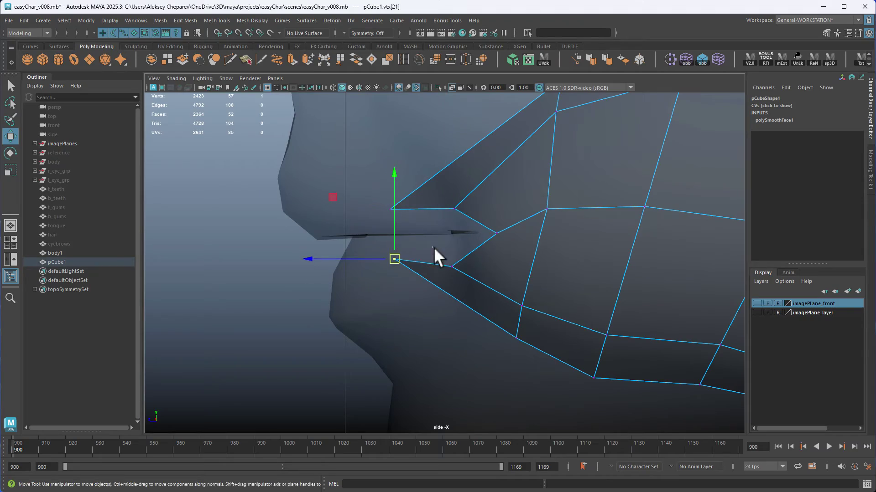
left_click_drag(434, 247, 466, 281)
middle_click_drag(466, 281, 468, 268)
middle_click_drag(600, 125, 587, 179, "alt")
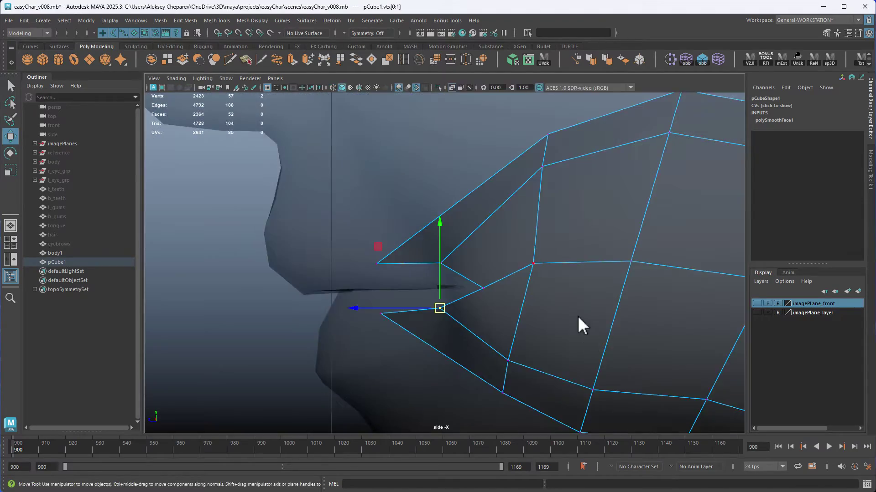
In the side view, reposition the middle and upper vertices behind the cavity's front opening to even out the surface.
middle_click_drag(578, 318, 567, 308, "alt")
left_click_drag(498, 238, 548, 278)
middle_click_drag(548, 278, 561, 302)
middle_click_drag(637, 277, 642, 289)
left_click_drag(500, 115, 548, 142)
middle_click_drag(548, 143, 516, 156)
left_click_drag(514, 147, 550, 181)
Reposition the lower and side vertices behind the cavity's front opening so the mesh spacing is more even.
left_click_drag(485, 386, 507, 401)
middle_click_drag(507, 401, 486, 410)
left_click_drag(488, 338, 513, 362)
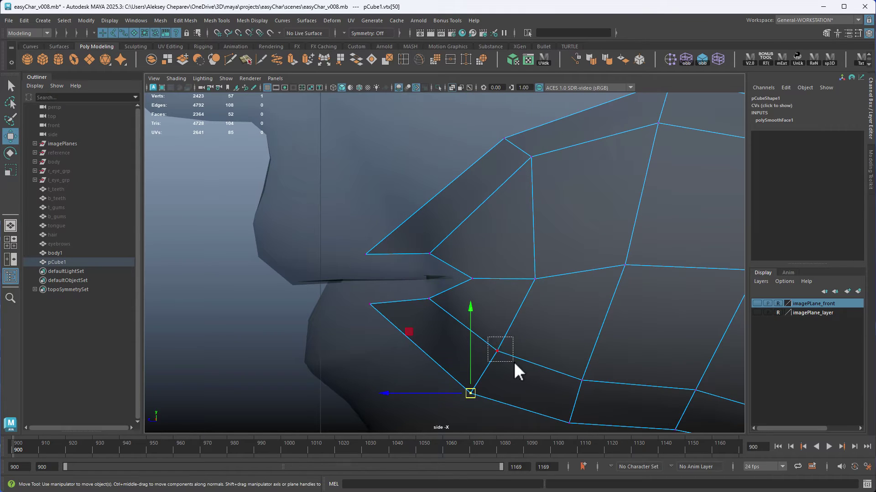
middle_click_drag(515, 363, 522, 368)
left_click_drag(524, 264, 560, 296)
middle_click_drag(559, 296, 563, 291)
Return to the perspective view, select the whole cavity mesh and apply Smooth to subdivide it.
key("space")
key("space")
left_click_drag(623, 226, 467, 309, "alt")
right_click_drag(482, 248, 491, 241)
left_click(490, 239)
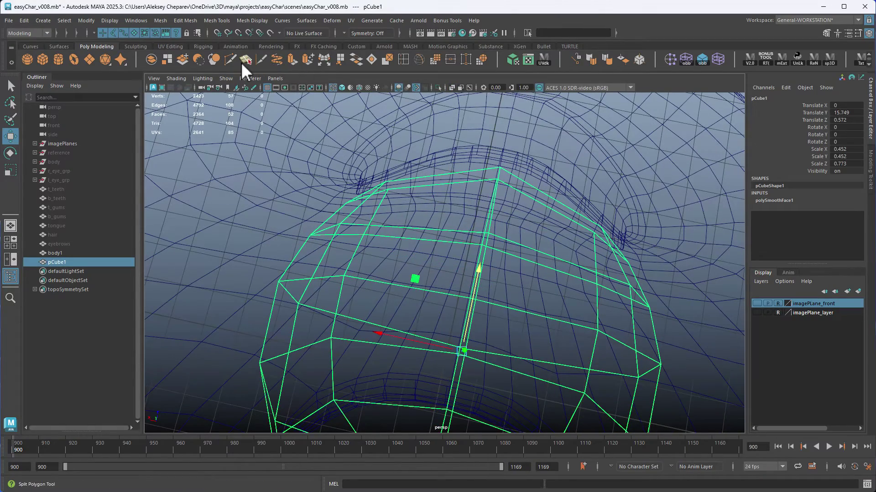
left_click(207, 56)
left_click(463, 222)
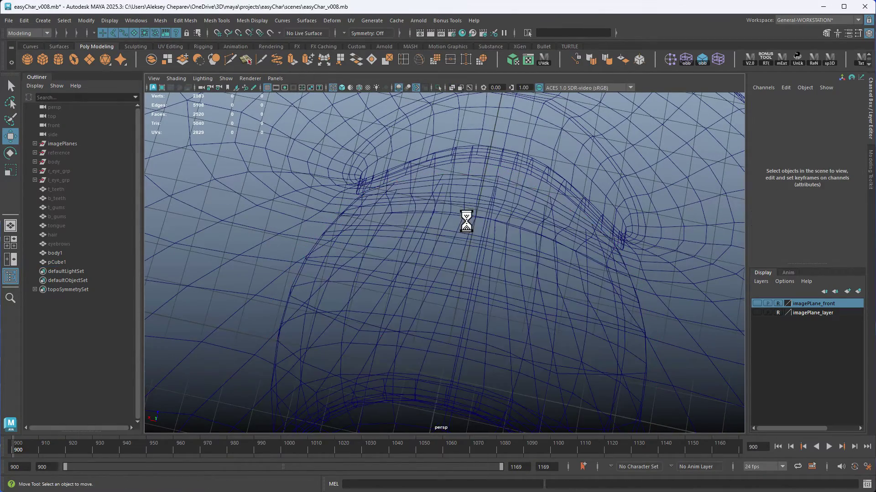
Show the models shaded and select the cavity's front border edge loop to check its edge count.
key("5")
left_click(495, 219)
right_click_drag(476, 194, 465, 172)
double_click(464, 173)
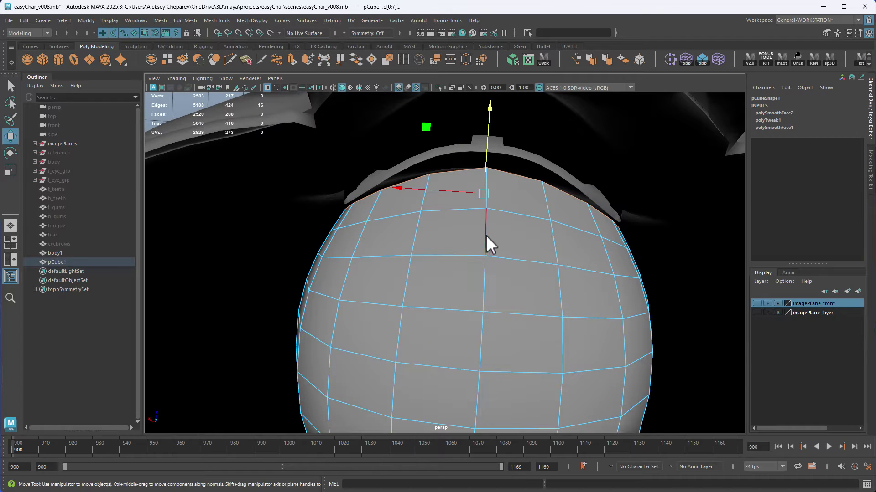
Smooth the whole cavity mesh once more and select its front border edge loop.
right_click_drag(482, 235, 502, 225)
left_click_drag(453, 270, 454, 230, "alt")
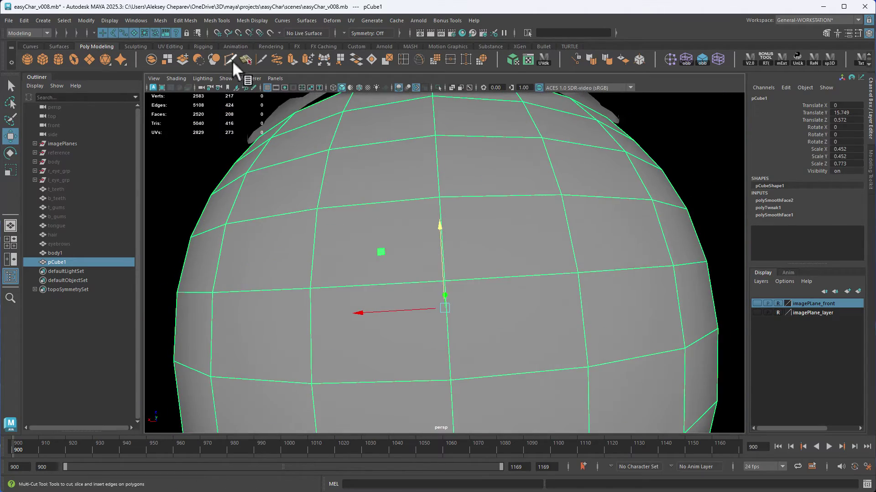
left_click(211, 58)
right_click_drag(458, 196, 454, 163)
double_click(454, 163)
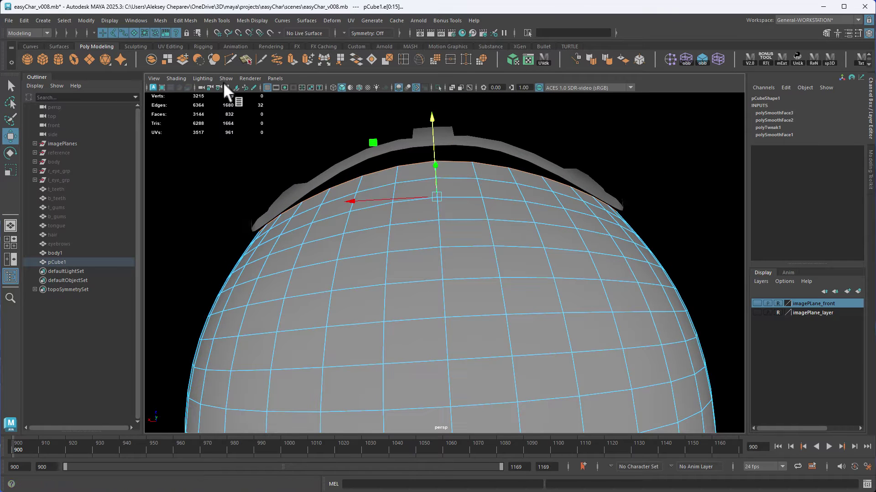
Enable the Insert with edge flow option for the Insert Edge Loop tool and close its settings.
right_click_drag(452, 196, 474, 203, "alt")
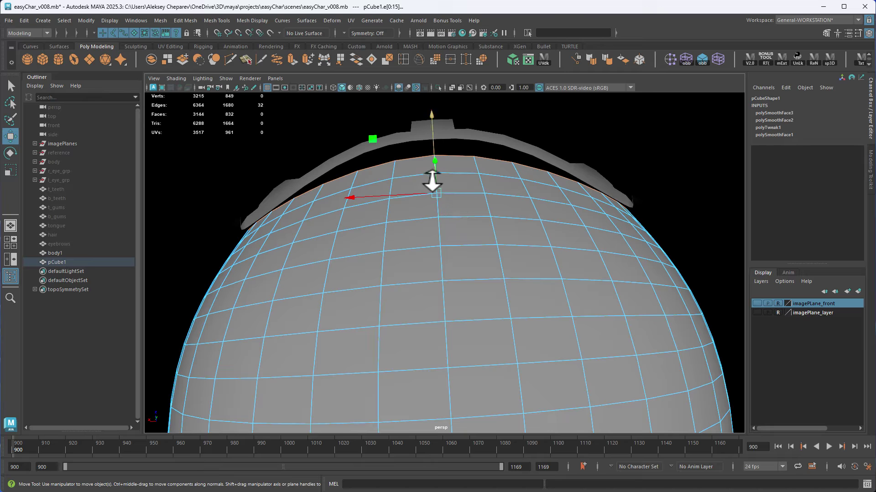
left_click_drag(500, 209, 501, 213, "alt")
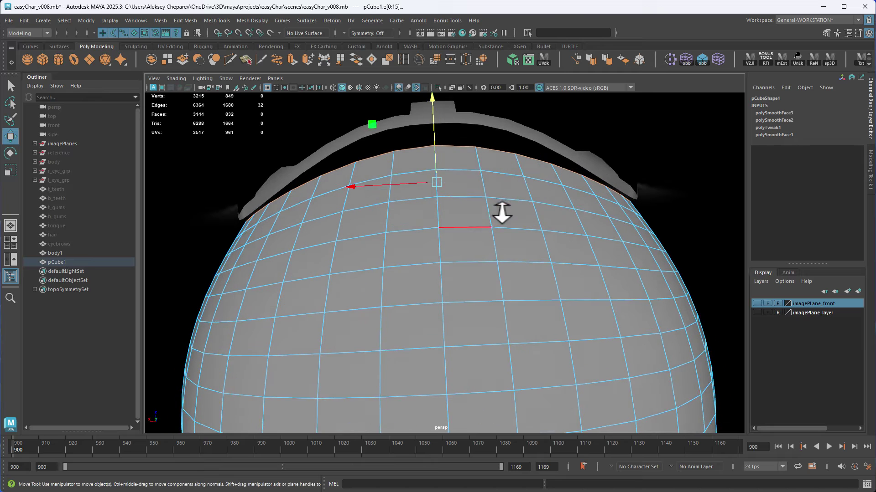
double_click(401, 57)
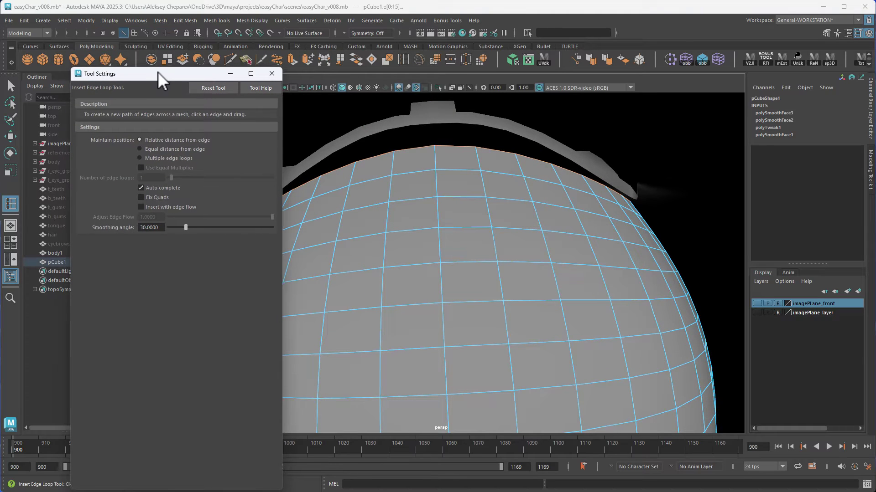
left_click_drag(158, 72, 143, 34)
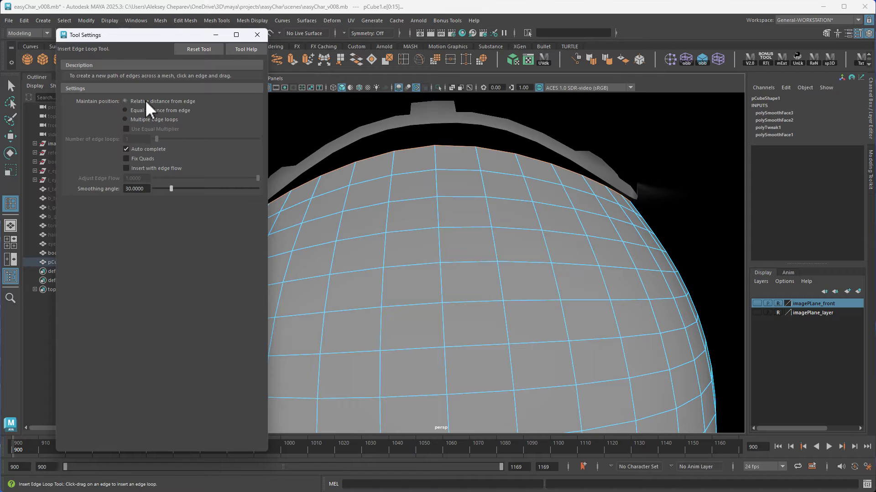
left_click(142, 168)
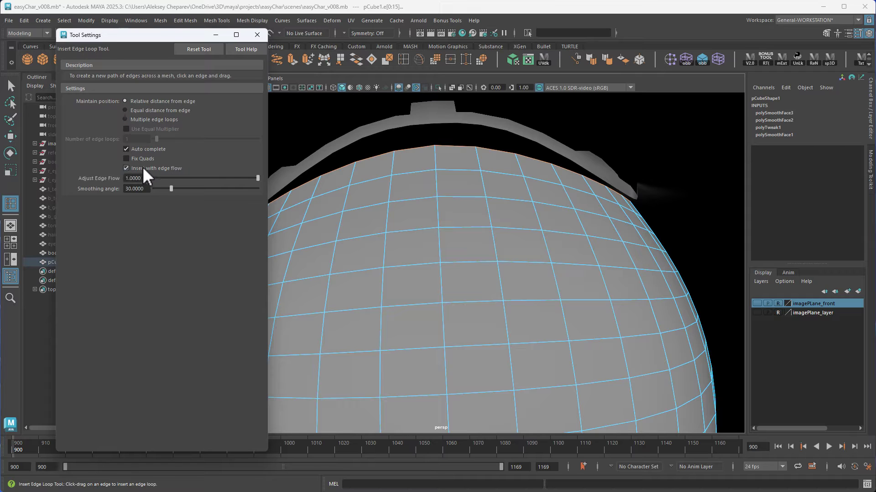
left_click(257, 38)
Select the edge loop just behind the cavity's front opening to check its edge count.
key("w")
right_click_drag(385, 195, 389, 173)
double_click(405, 173)
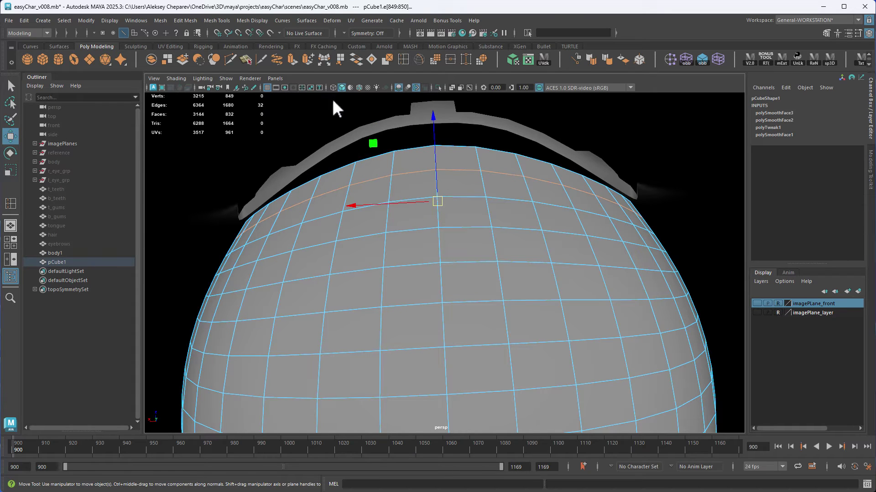
Activate the Insert Edge Loop tool again and turn on wireframe over the shaded display near the mouth corner.
double_click(404, 57)
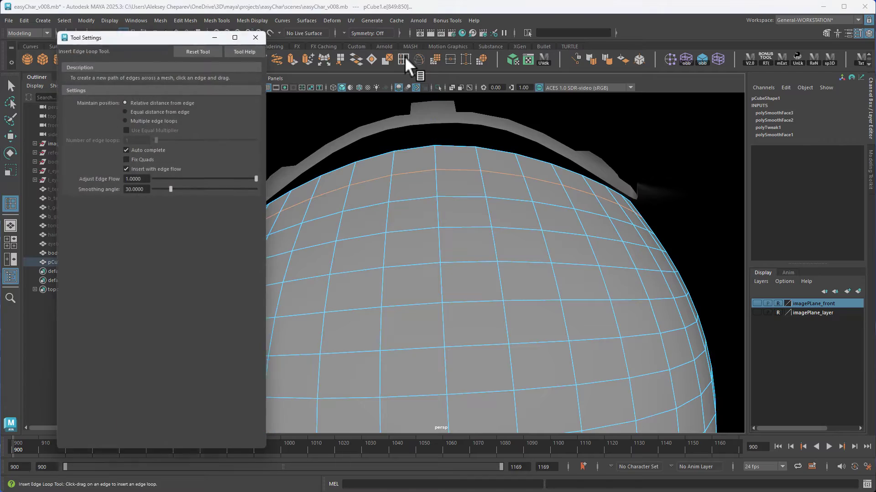
left_click_drag(438, 177, 440, 201, "alt")
right_click_drag(439, 201, 516, 249, "alt")
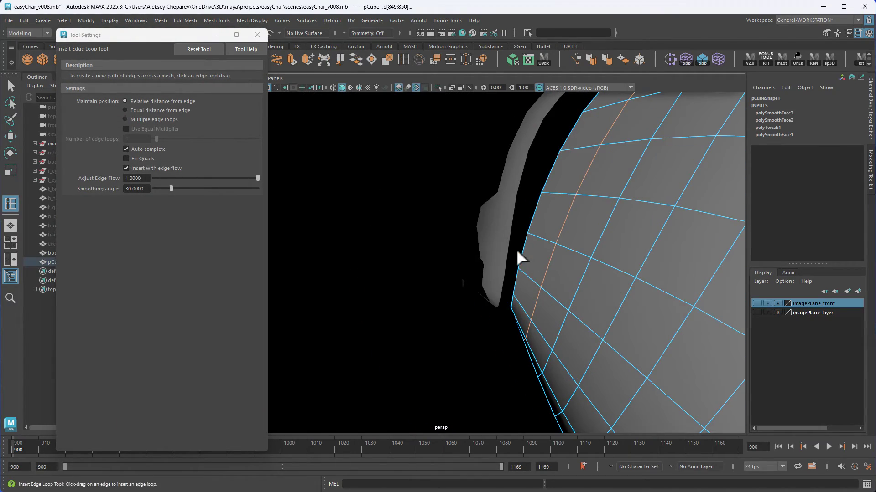
middle_click_drag(618, 335, 504, 206, "alt")
right_click_drag(611, 205, 433, 200, "alt")
middle_click_drag(429, 259, 455, 223, "alt")
right_click_drag(455, 223, 491, 214, "alt")
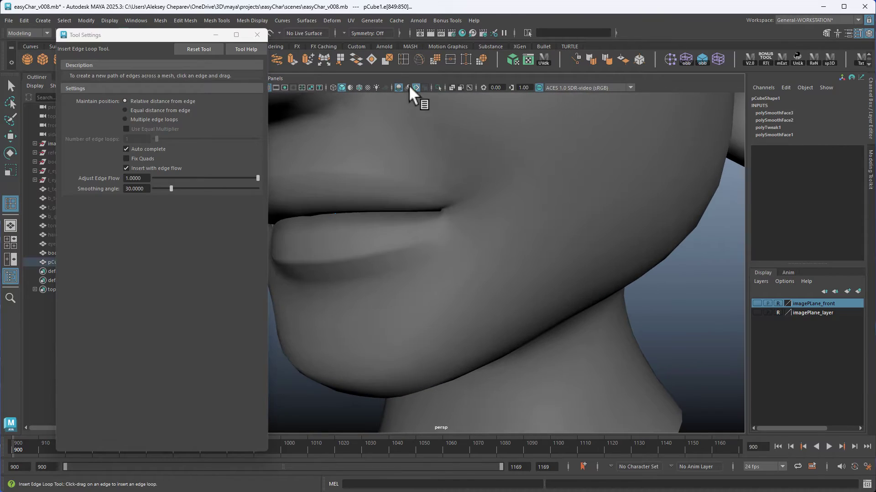
left_click(359, 88)
Insert two edge loops with edge flow across the upper back of the cavity and around its sides.
left_click_drag(545, 229, 362, 246, "alt")
right_click_drag(363, 246, 495, 235, "alt")
middle_click_drag(495, 236, 486, 203, "alt")
left_click_drag(487, 203, 454, 247, "alt")
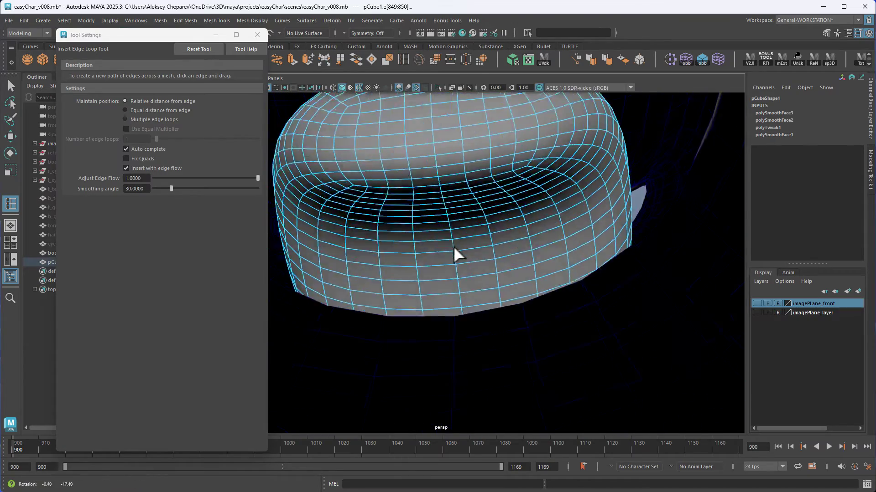
right_click_drag(453, 247, 520, 205, "alt")
middle_click_drag(520, 205, 459, 312, "alt")
right_click_drag(459, 313, 513, 165, "alt")
left_click_drag(513, 160, 513, 161)
left_click(513, 180)
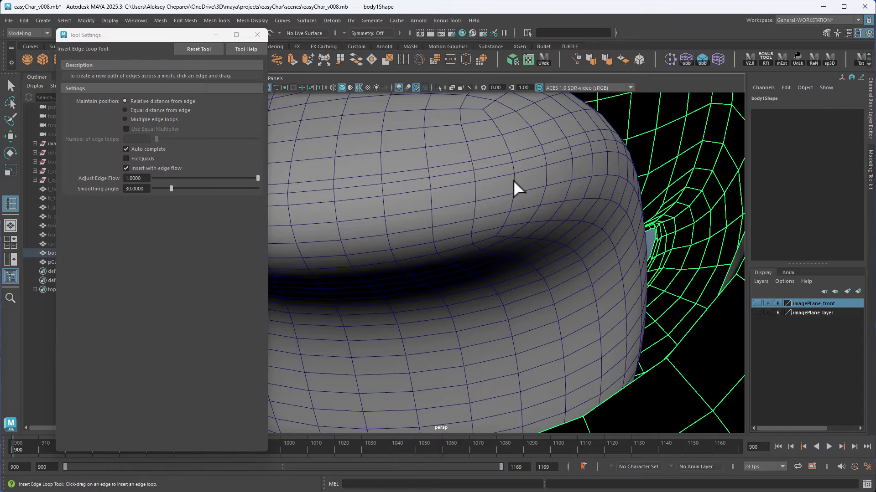
key("ctrl+z")
left_click(513, 181)
left_click_drag(513, 180, 513, 181)
left_click(514, 181)
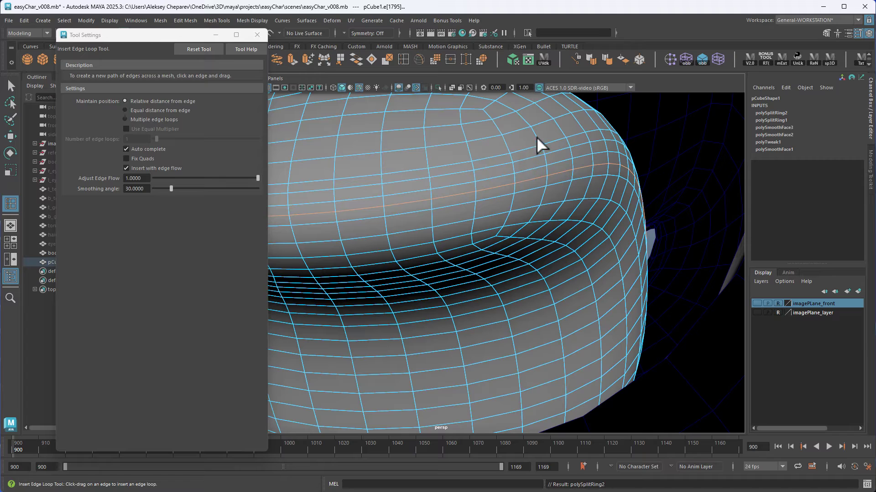
Select the edge loop just behind the cavity's front opening to recheck its edge count, and close the tool settings.
left_click_drag(535, 136, 498, 178, "alt")
right_click_drag(498, 178, 560, 255, "alt")
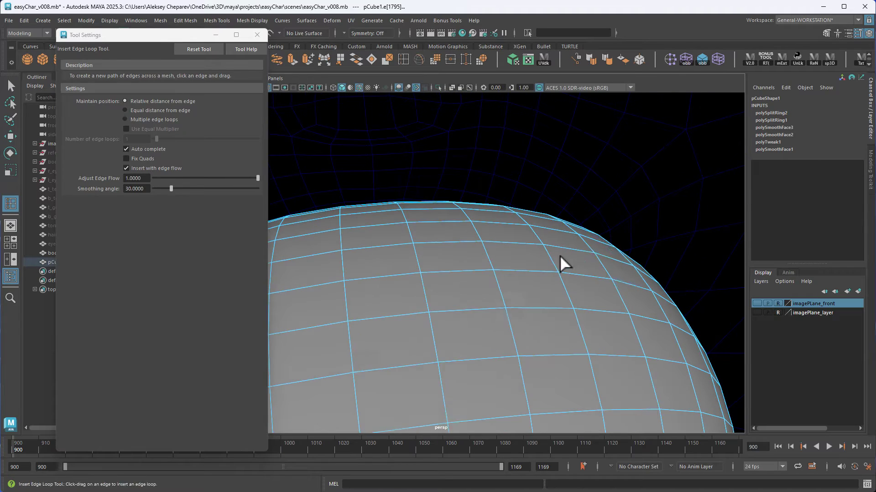
key("w")
right_click_drag(455, 225, 456, 210)
double_click(446, 221)
left_click(257, 35)
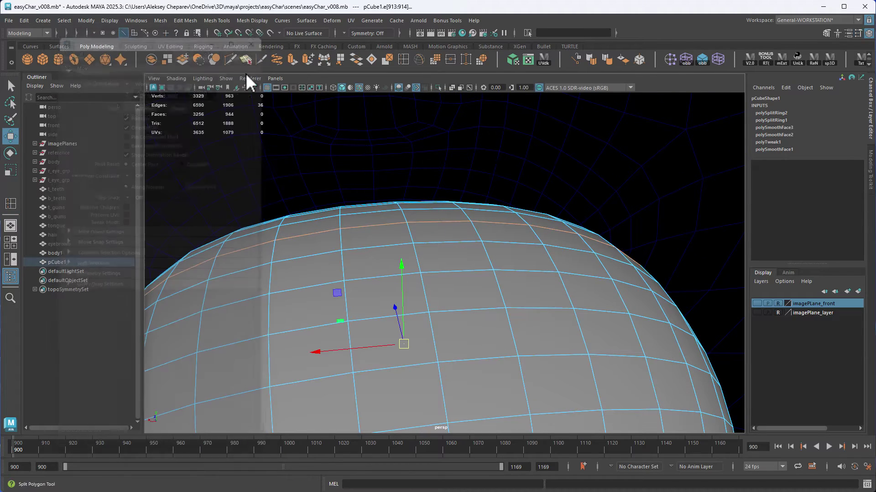
middle_click_drag(321, 213, 405, 188, "alt")
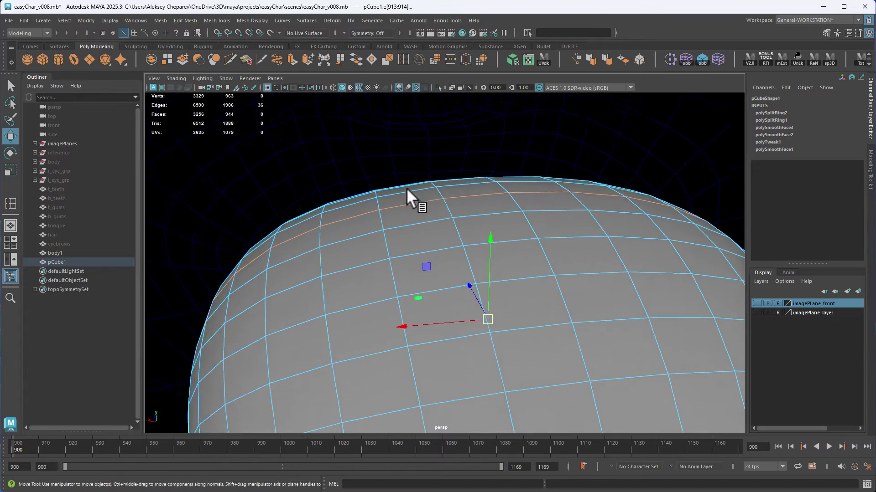
left_click_drag(406, 187, 420, 200, "alt")
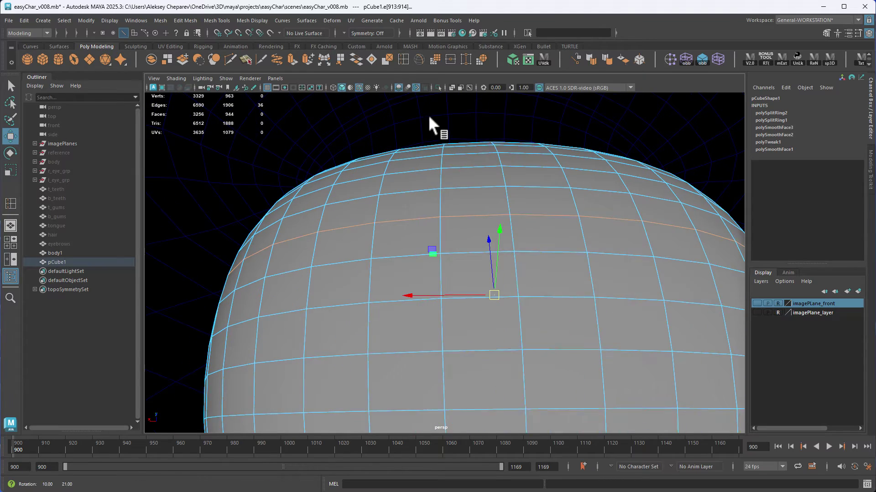
Insert two more edge loops with edge flow across the rounded back of the cavity.
double_click(402, 59)
left_click(256, 35)
right_click_drag(449, 259, 365, 228, "alt")
left_click_drag(365, 228, 328, 170, "alt")
right_click_drag(327, 170, 400, 174, "alt")
left_click_drag(400, 175, 421, 232, "alt")
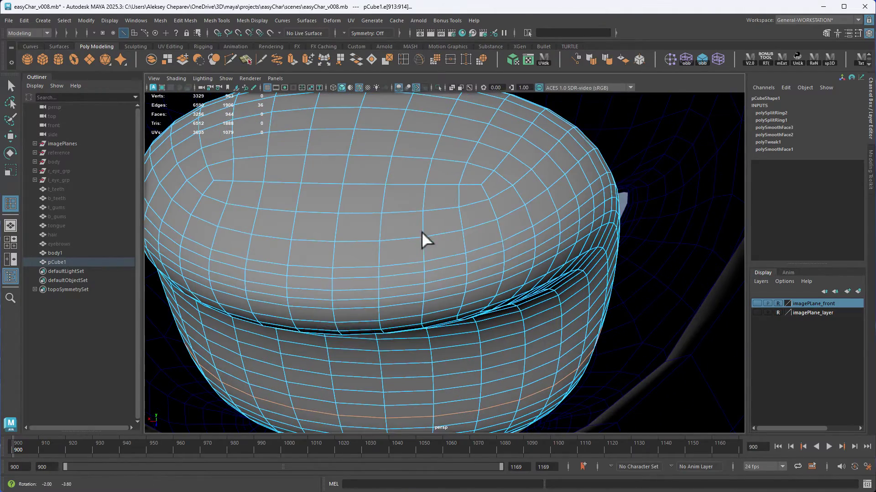
left_click(499, 228)
left_click_drag(499, 228, 446, 250, "alt")
left_click(521, 182)
Select the edge loop behind the front opening again to compare its edge count with the lip edges.
key("w")
right_click_drag(420, 260, 421, 234)
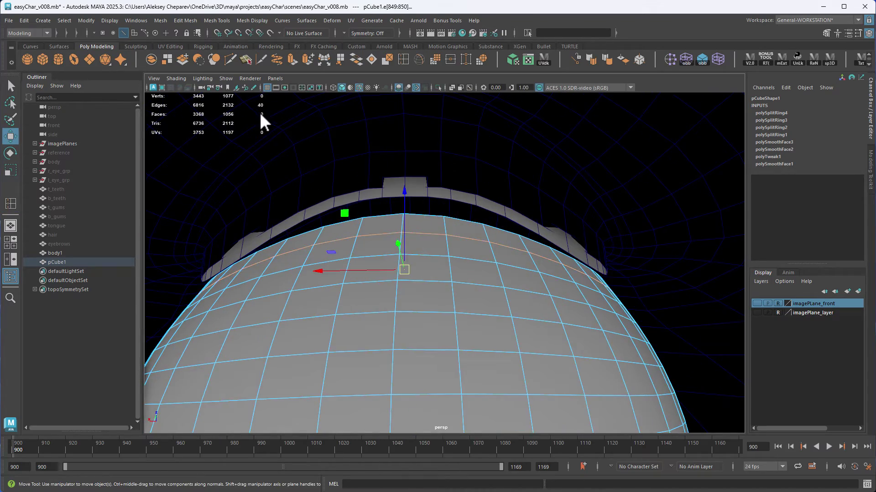
left_click_drag(474, 309, 446, 240, "alt")
right_click_drag(445, 240, 481, 260, "alt")
Select an edge loop on the back of the cavity and apply Edit Edge Flow to it twice.
key("q")
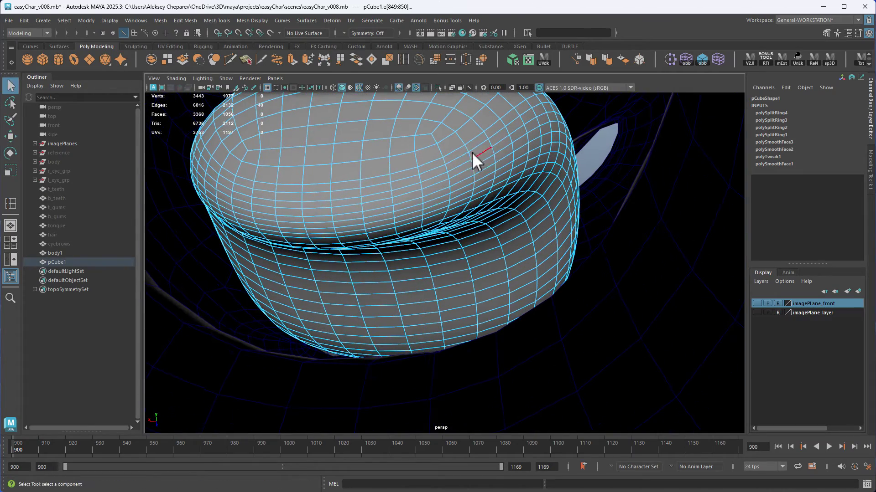
double_click(471, 136)
left_click_drag(472, 136, 481, 162, "alt")
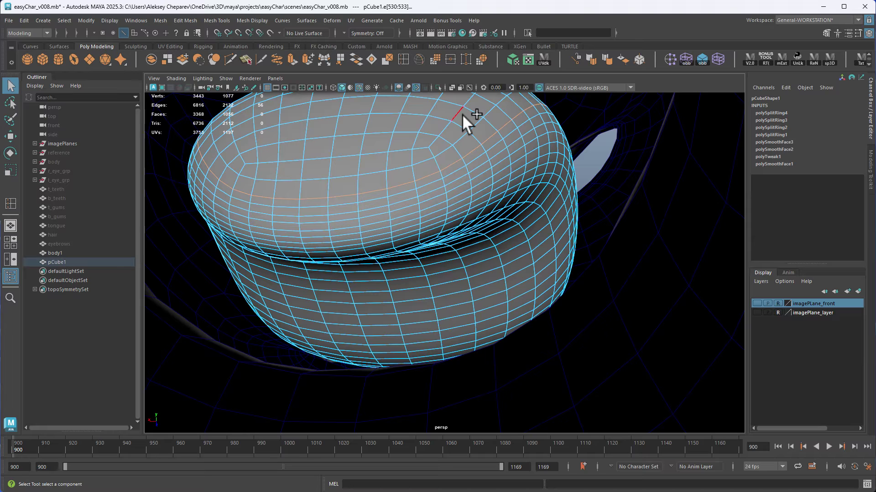
right_click(463, 116, "shift")
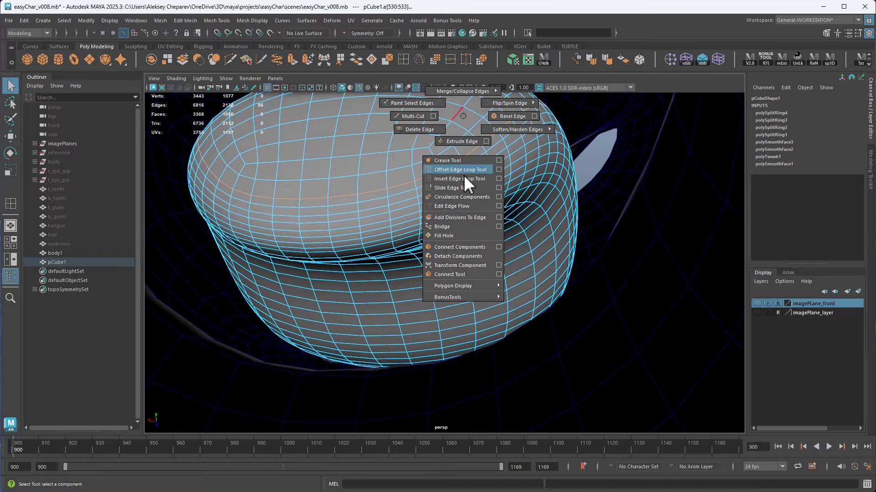
left_click(464, 205)
left_click_drag(464, 204, 455, 184, "alt")
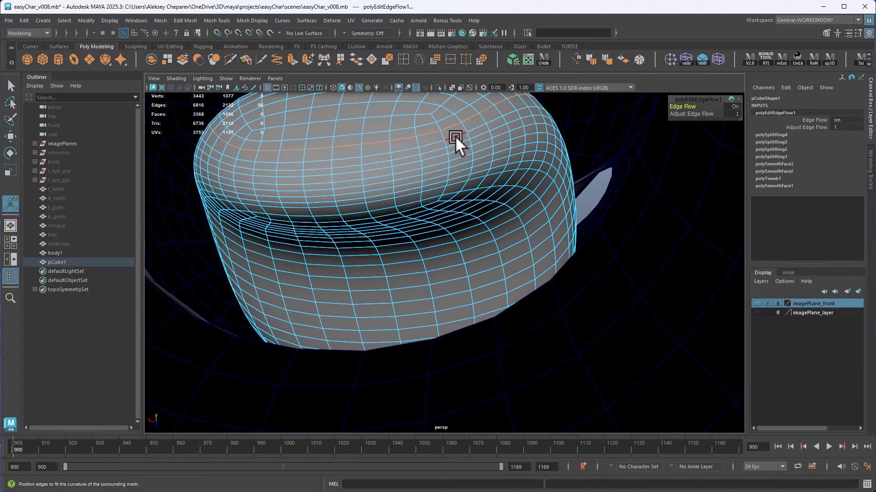
key("g")
Apply Edit Edge Flow twice to another edge loop on the back of the cavity and return to object mode.
right_click_drag(455, 134, 473, 198, "alt")
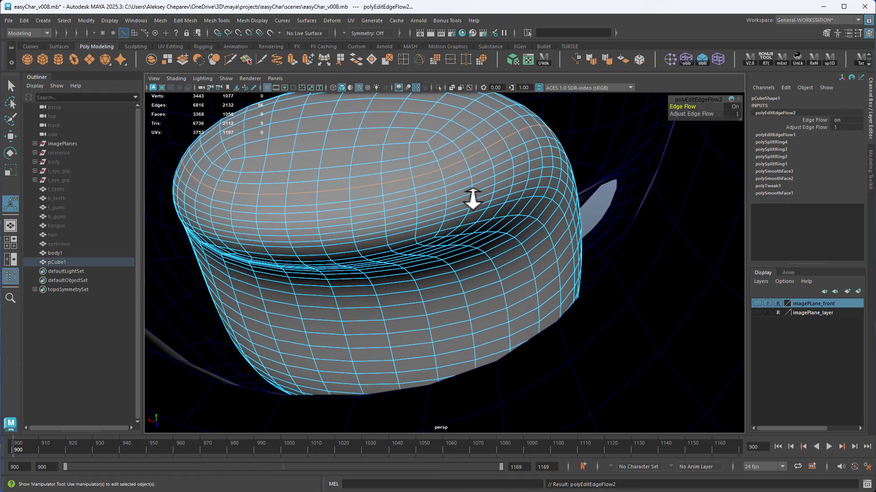
mouse_move(472, 200)
left_mouse_down("alt")
mouse_move(483, 207)
mouse_move(488, 124)
mouse_move(502, 212)
mouse_move(474, 201)
left_mouse_up("alt")
double_click(486, 125)
key("g")
key("g")
right_click_drag(474, 202, 468, 228)
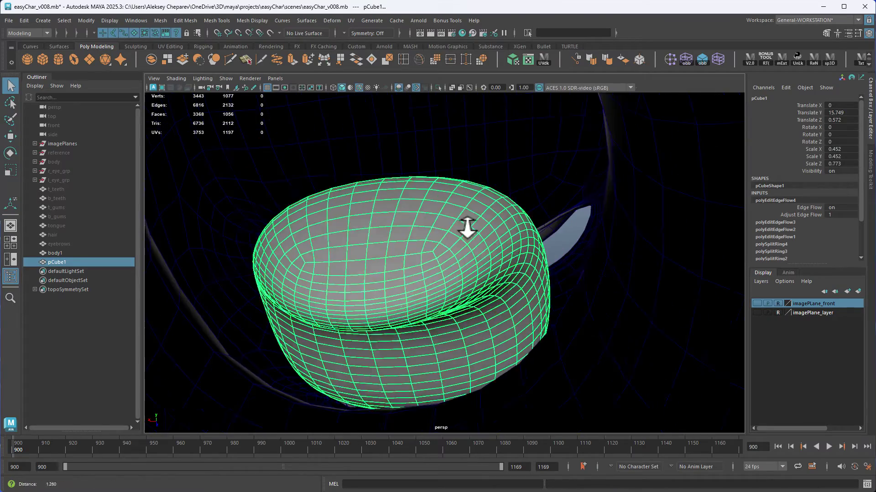
Delete the construction history of the cavity mesh.
left_click_drag(467, 228, 528, 266, "alt")
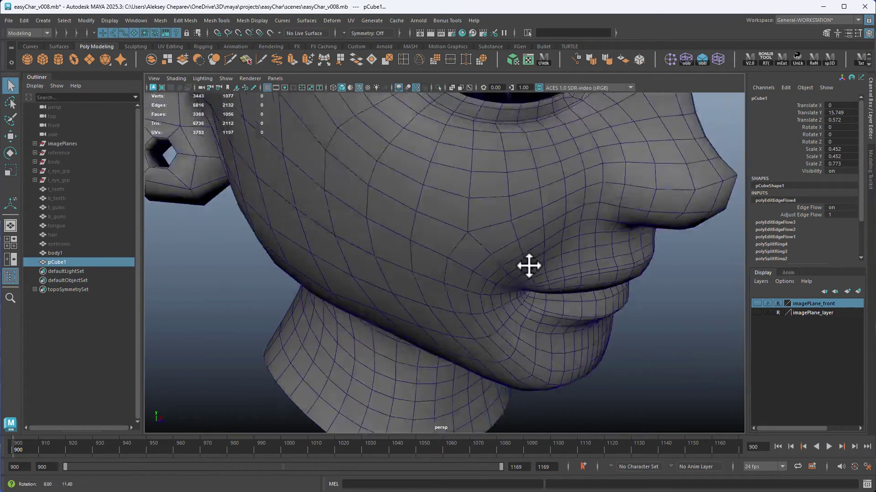
right_click_drag(528, 266, 588, 236, "alt")
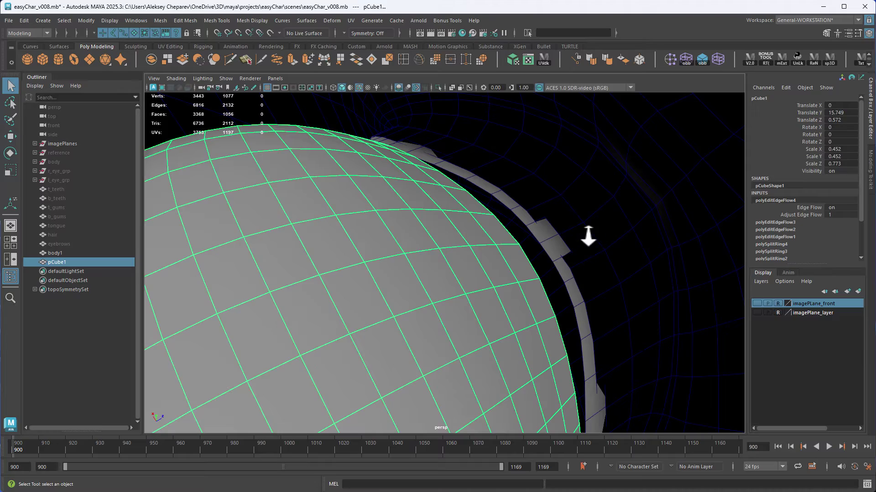
left_click(588, 236, "shift")
left_click(514, 264)
Examine the cavity mesh around its outside and from within to check which way its surface faces.
left_click_drag(497, 279, 471, 220, "alt")
right_click_drag(471, 220, 581, 273, "alt")
middle_click_drag(580, 273, 484, 247, "alt")
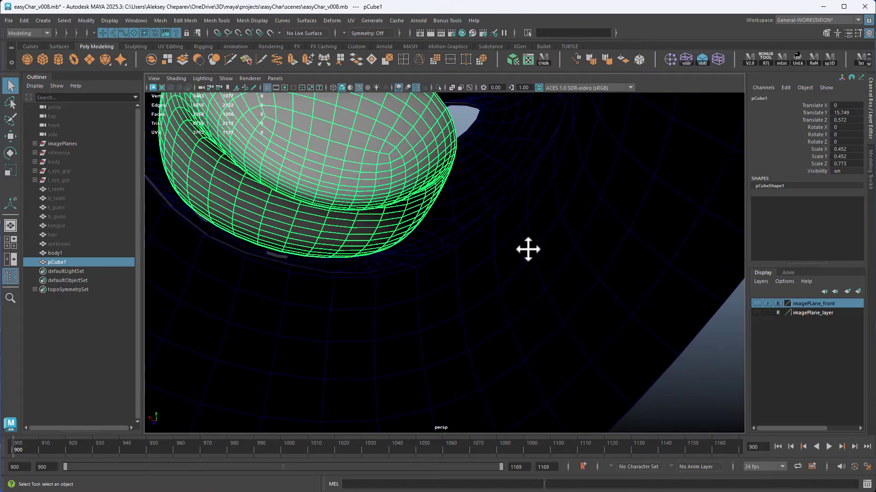
left_click_drag(532, 245, 209, 295, "alt")
right_click_drag(209, 295, 345, 226, "alt")
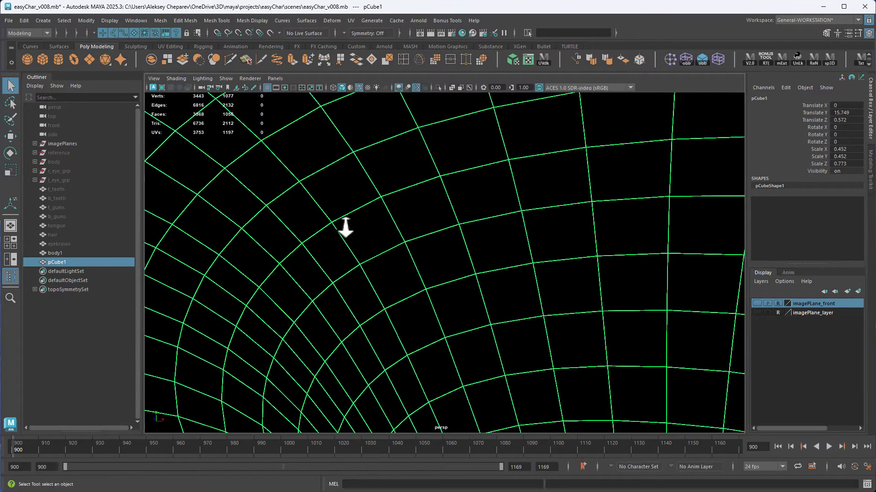
mouse_move(485, 221)
right_mouse_down("alt")
mouse_move(412, 258)
mouse_move(491, 231)
right_mouse_up("alt")
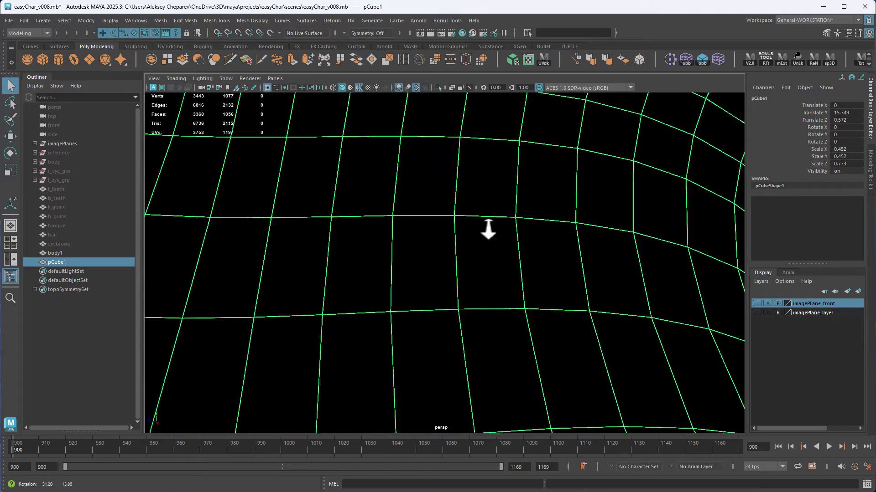
Reverse the normals of the mouth cavity mesh and delete its construction history.
middle_click_drag(491, 230, 466, 227, "alt")
left_click_drag(466, 226, 379, 217, "alt")
right_click_drag(379, 217, 589, 255, "alt")
middle_click_drag(588, 255, 629, 276, "alt")
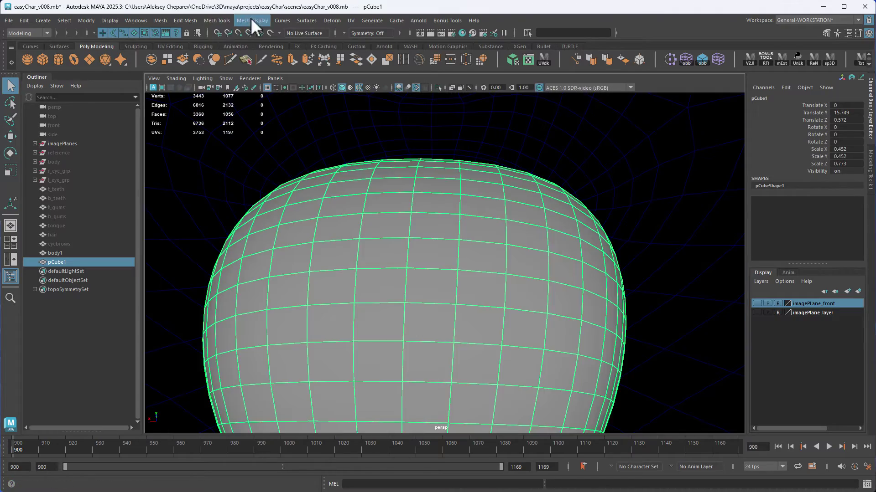
left_click(252, 20)
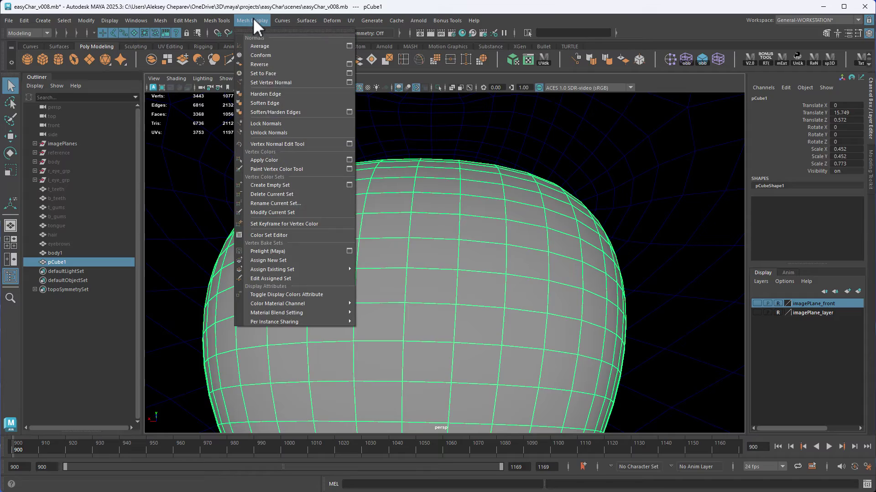
left_click(269, 64)
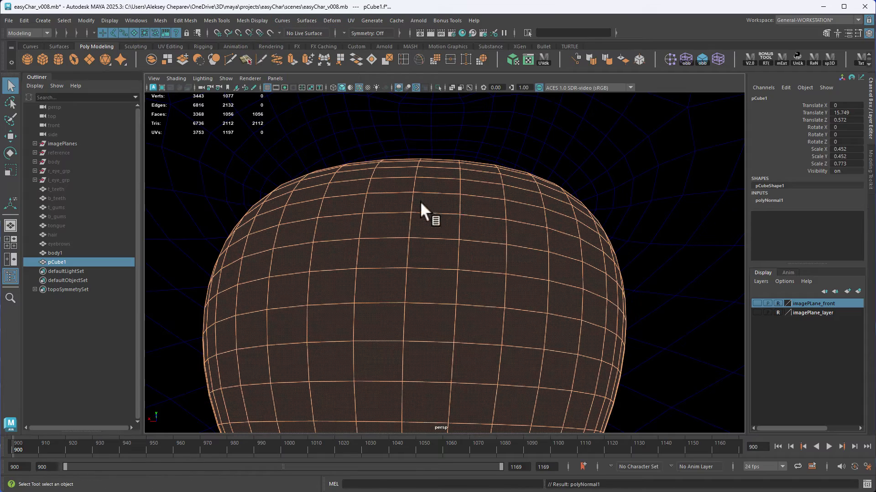
key("ctrl+z")
Select the body mesh together with the mouth cavity, combine them into one mesh, and delete the construction history.
left_click_drag(560, 270, 401, 265, "alt")
right_click_drag(402, 265, 469, 348, "alt")
middle_click_drag(422, 224, 435, 225, "alt")
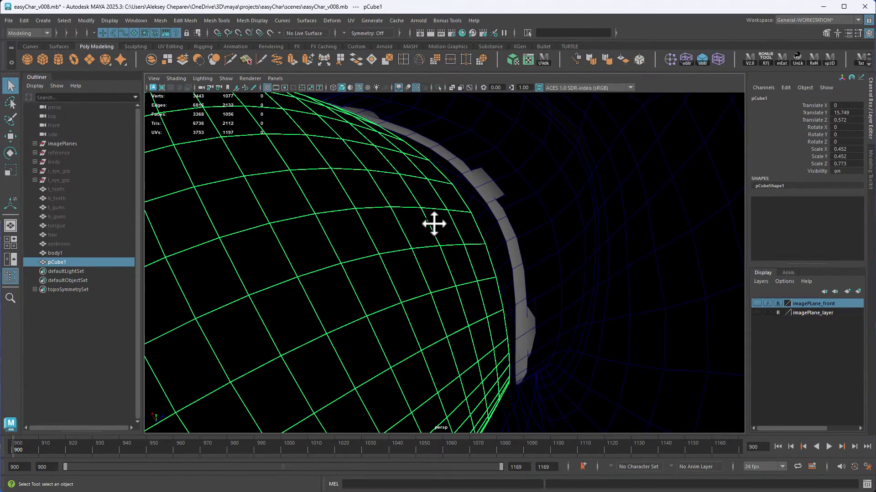
left_click_drag(383, 198, 495, 204, "alt")
left_click(510, 193, "shift")
left_click_drag(346, 220, 442, 223, "alt")
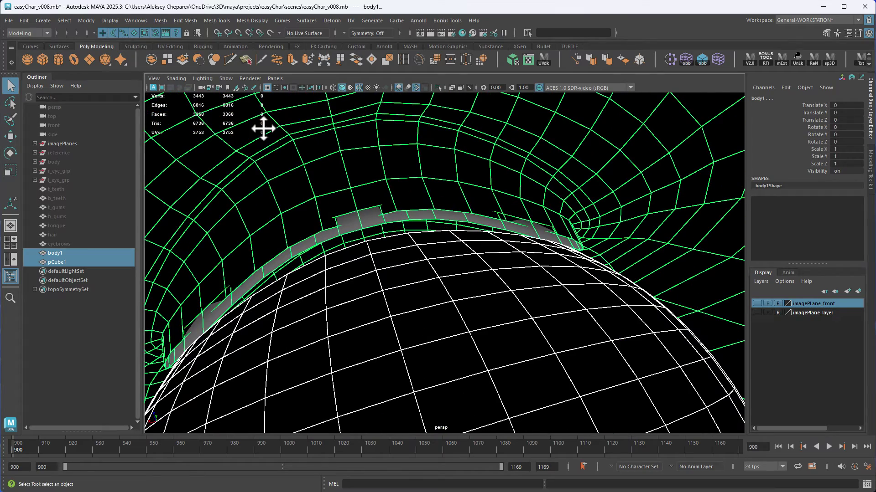
left_click(149, 58)
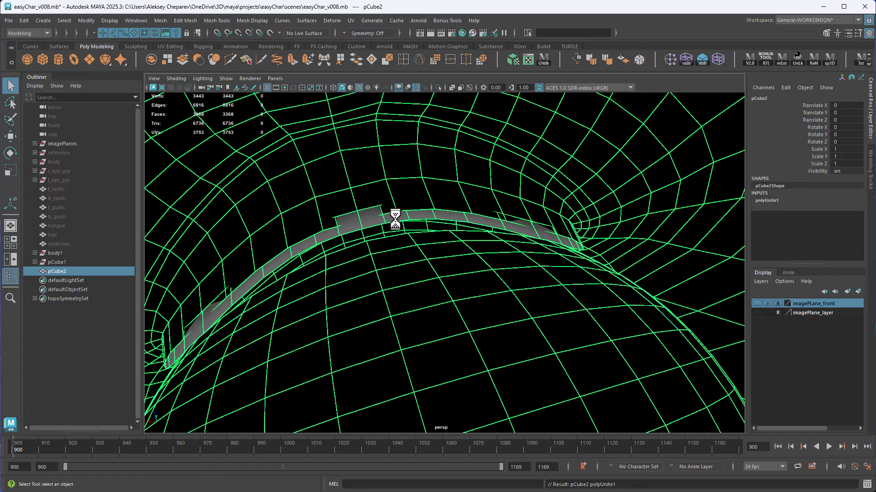
right_click_drag(393, 219, 391, 142, "alt")
Select the open border loops of the inner lips and the cavity opening and connect them with Bridge.
left_click(406, 171)
double_click(406, 170)
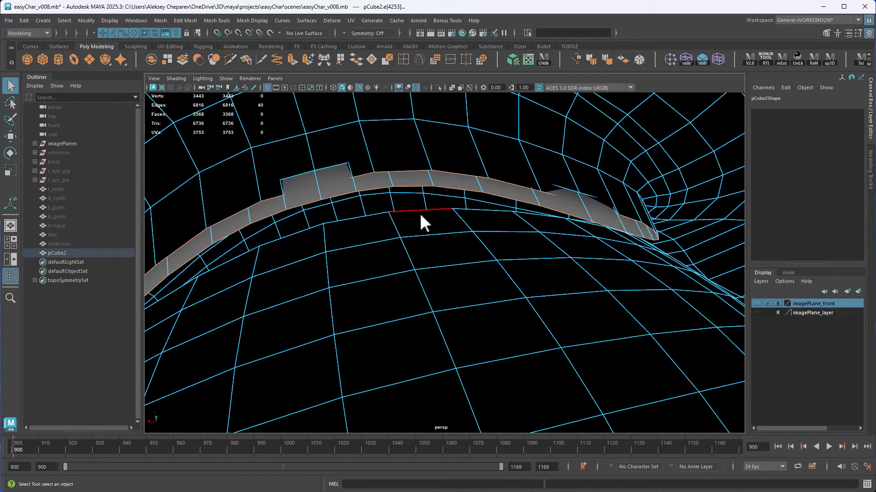
left_click_drag(446, 231, 450, 251, "alt")
double_click(422, 198, "shift")
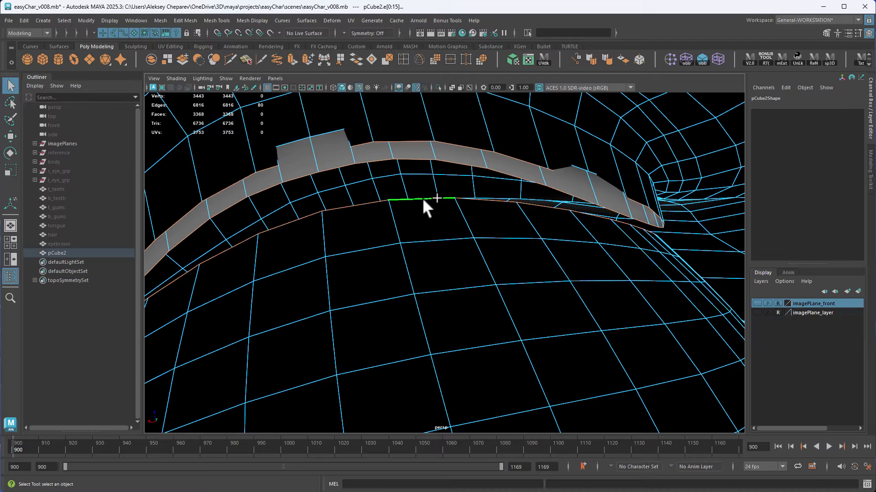
left_click_drag(420, 207, 447, 196, "alt")
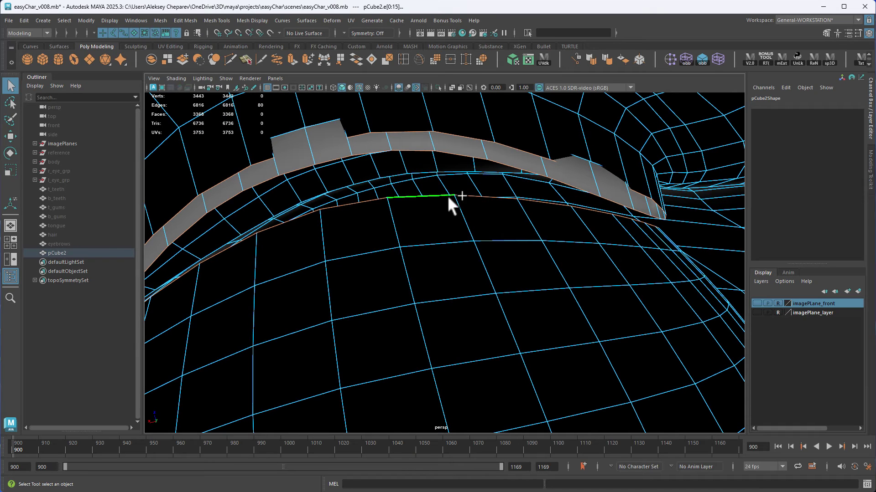
middle_click_drag(408, 206, 367, 101, "alt")
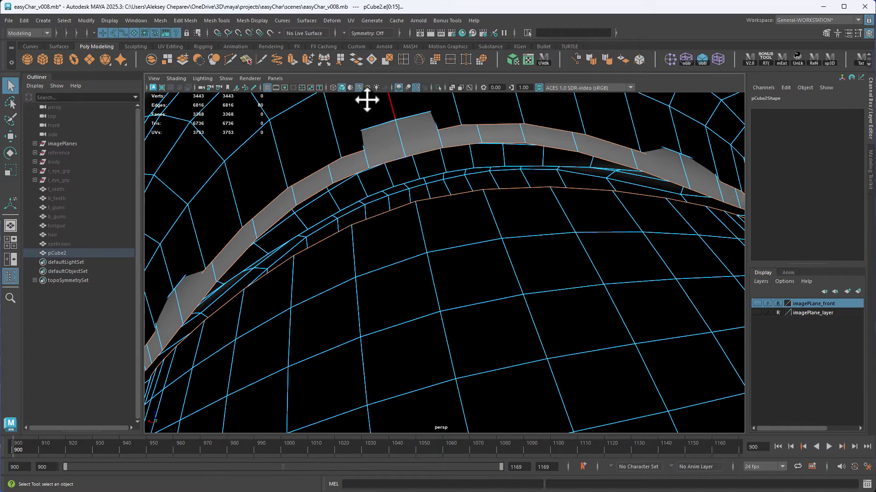
left_click(355, 58)
left_click_drag(420, 155, 436, 165, "alt")
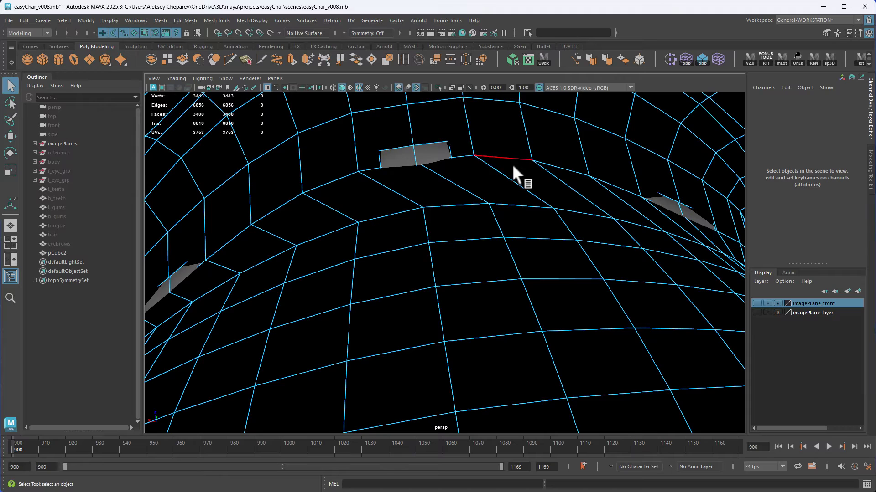
Adjust the Bridge Offset in object mode so the connecting edges line up between the lips and the cavity opening.
middle_click_drag(513, 166, 579, 175, "alt")
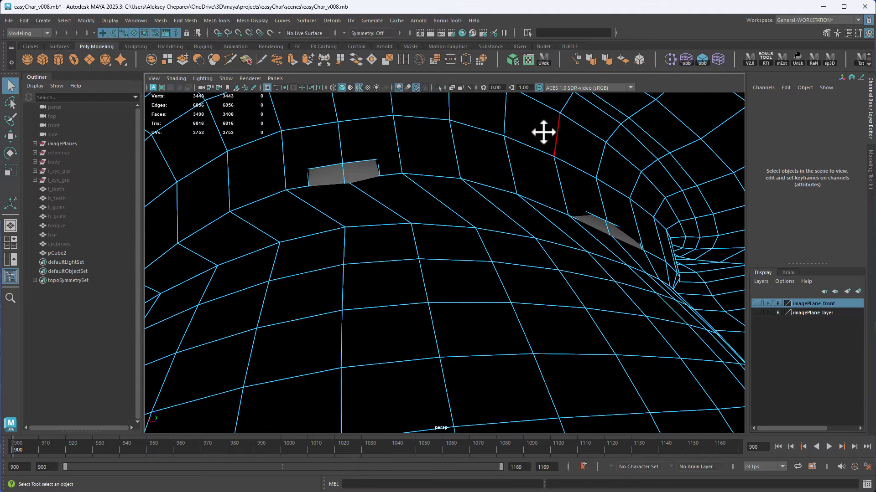
key("t")
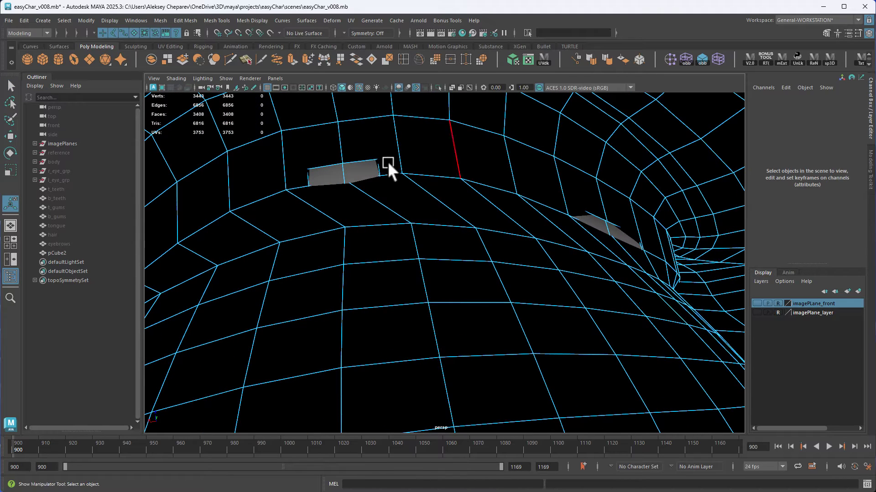
key("w")
right_click_drag(454, 206, 531, 170)
left_click(776, 200)
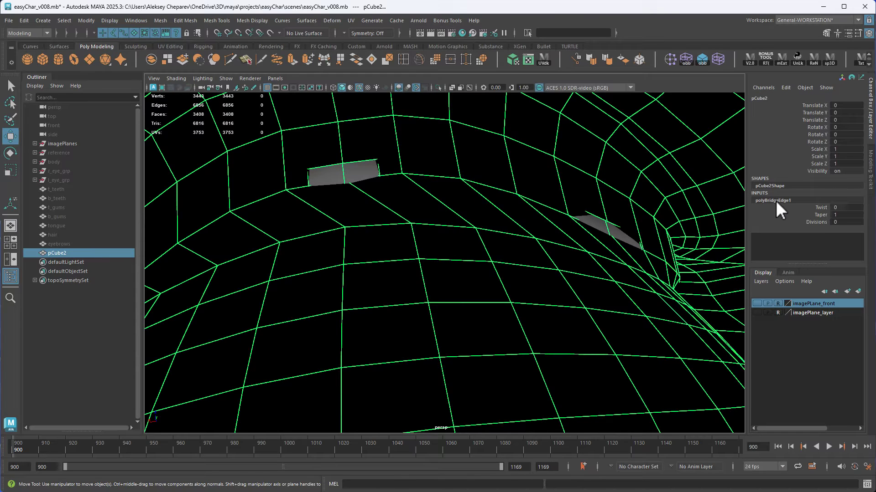
left_click_drag(663, 192, 649, 199, "alt")
key("t")
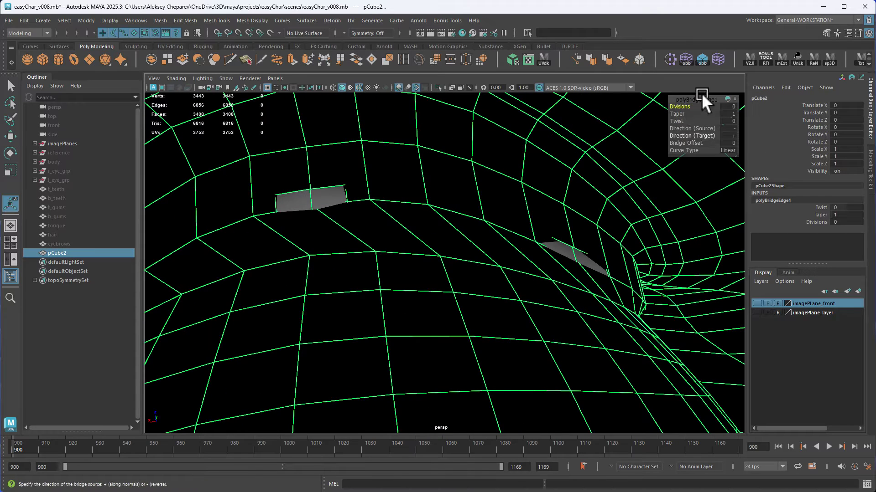
mouse_move(700, 99)
left_mouse_down()
mouse_move(632, 125)
mouse_move(699, 102)
left_mouse_up()
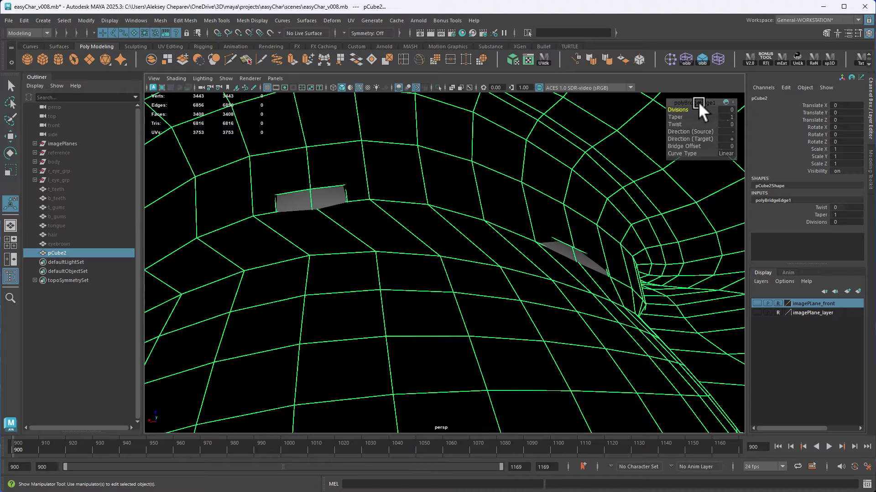
mouse_move(569, 180)
middle_mouse_down("alt")
mouse_move(567, 190)
mouse_move(572, 179)
middle_mouse_up("alt")
right_click_drag(572, 179, 573, 190, "alt")
middle_click_drag(618, 154, 615, 174, "alt")
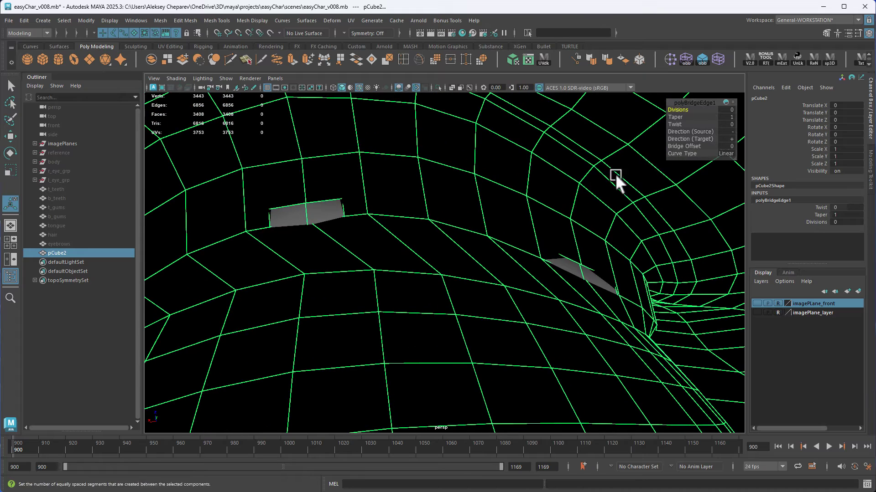
left_click_drag(691, 102, 691, 103)
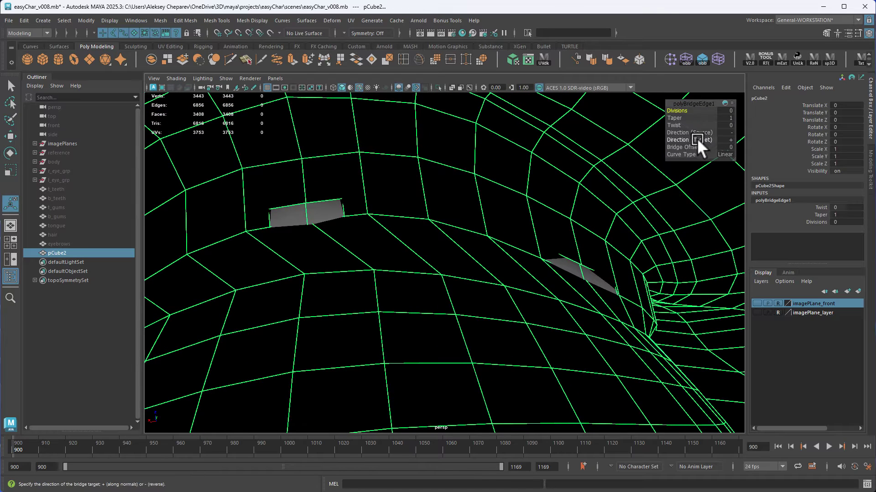
left_click_drag(678, 146, 839, 185)
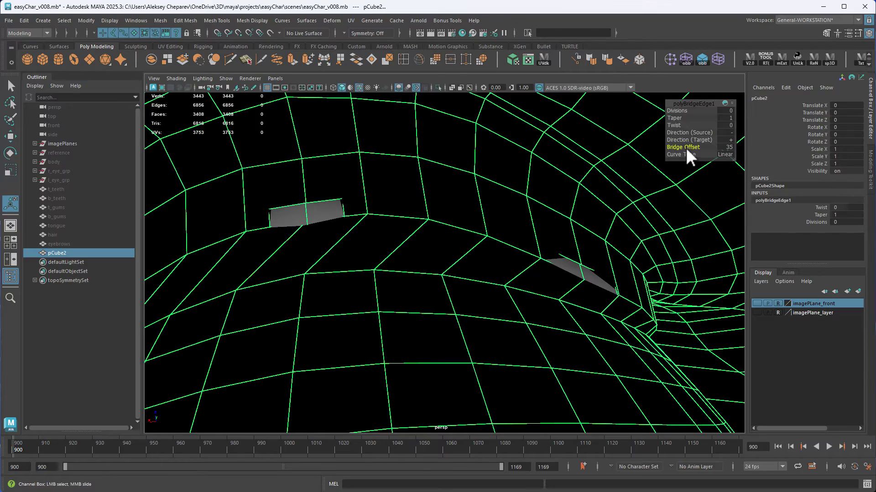
left_click_drag(685, 147, 690, 147)
Return to the Select tool in object mode and delete the construction history of the bridged mesh.
left_click_drag(358, 204, 437, 264, "alt")
right_click_drag(466, 271, 492, 259)
key("q")
key("alt+shift+d")
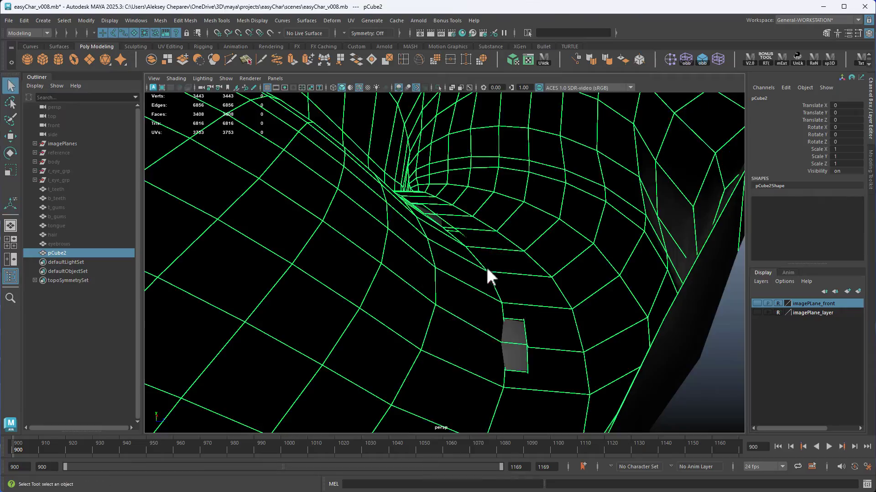
Examine the bridged transition between the inner lips and the mouth cavity from several angles.
left_click_drag(486, 266, 474, 295, "alt")
right_click_drag(474, 294, 452, 280, "alt")
left_click_drag(452, 279, 461, 267, "alt")
mouse_move(461, 267)
right_mouse_down("alt")
mouse_move(456, 256)
mouse_move(465, 260)
right_mouse_up("alt")
middle_click_drag(465, 260, 434, 244, "alt")
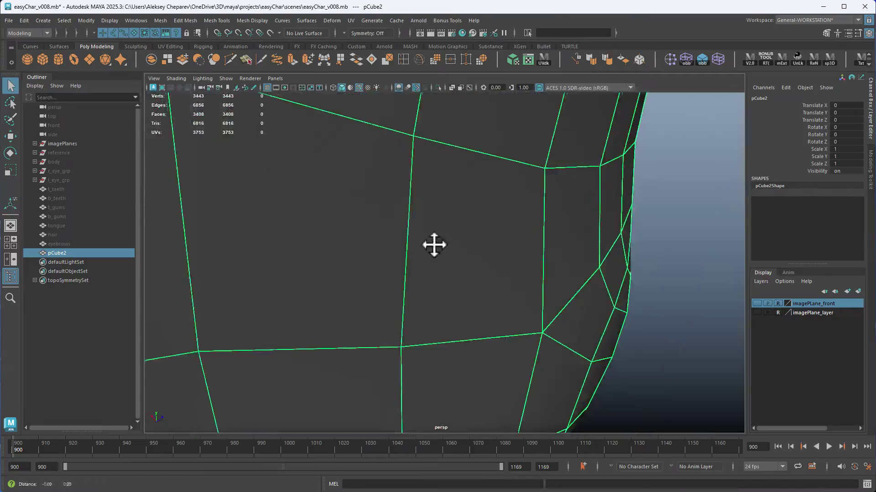
right_click_drag(433, 244, 516, 322, "alt")
left_click_drag(516, 323, 499, 255, "alt")
middle_click_drag(499, 255, 422, 338, "alt")
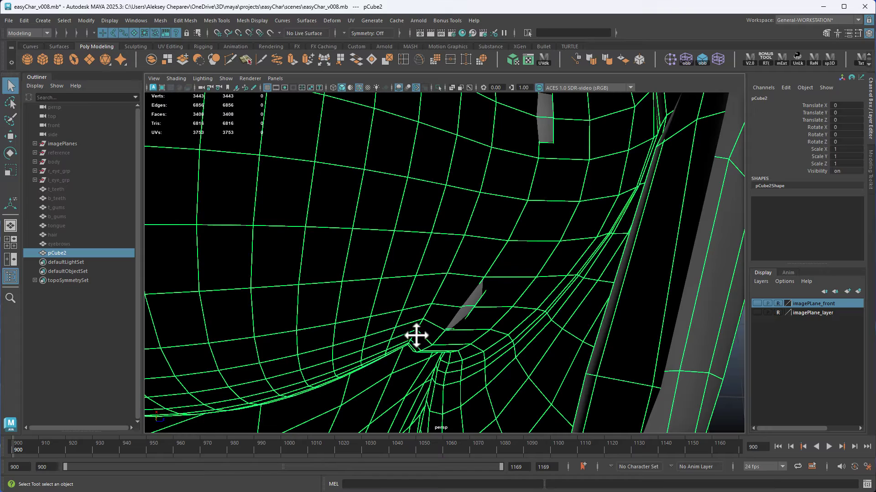
Select the edge loop where the bridge meets the cavity and apply Edit Edge Flow to it.
left_click_drag(427, 321, 456, 292, "alt")
middle_click_drag(456, 292, 465, 277, "alt")
right_click_drag(465, 277, 468, 256)
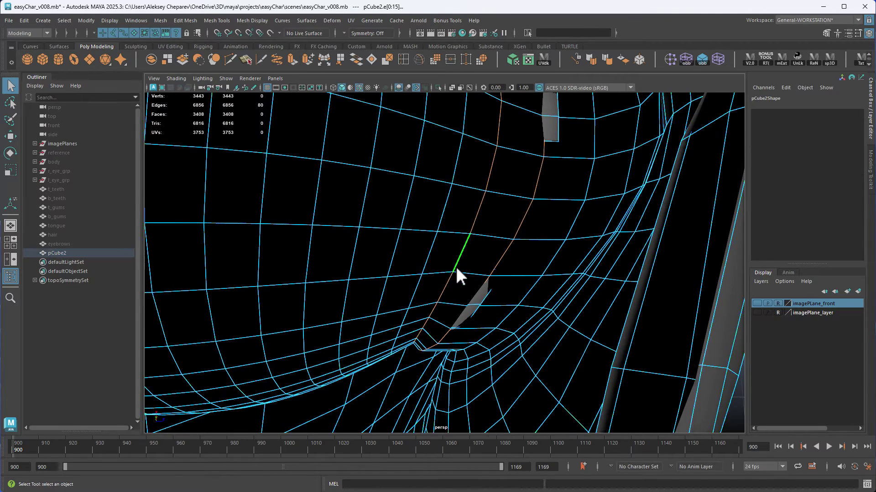
middle_click_drag(442, 278, 545, 230, "alt")
middle_click_drag(538, 271, 457, 302, "alt")
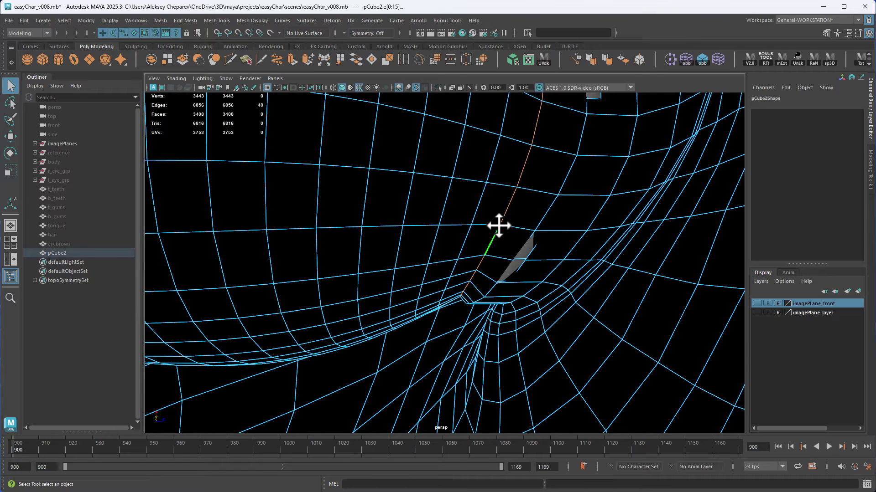
right_click_drag(506, 155, 499, 249, "shift")
Apply Edit Edge Flow to the next three edge loops, working deeper into the mouth cavity one by one.
double_click(464, 244)
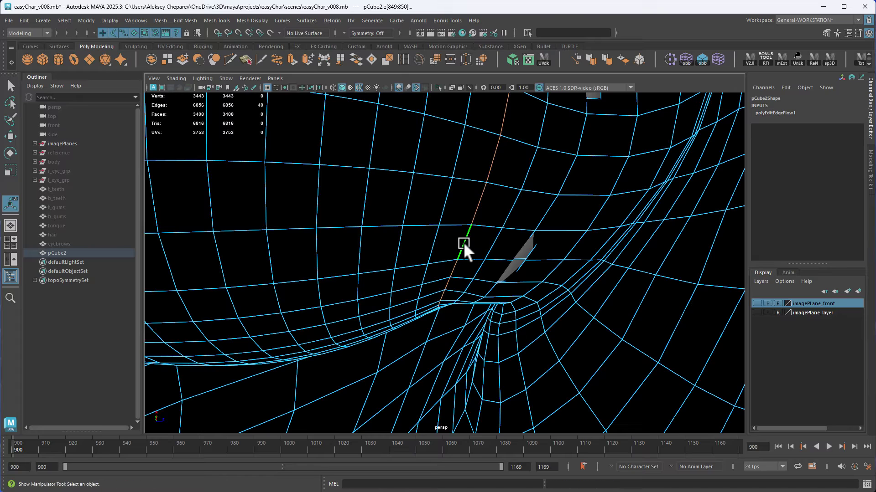
key("g")
double_click(426, 251)
key("g")
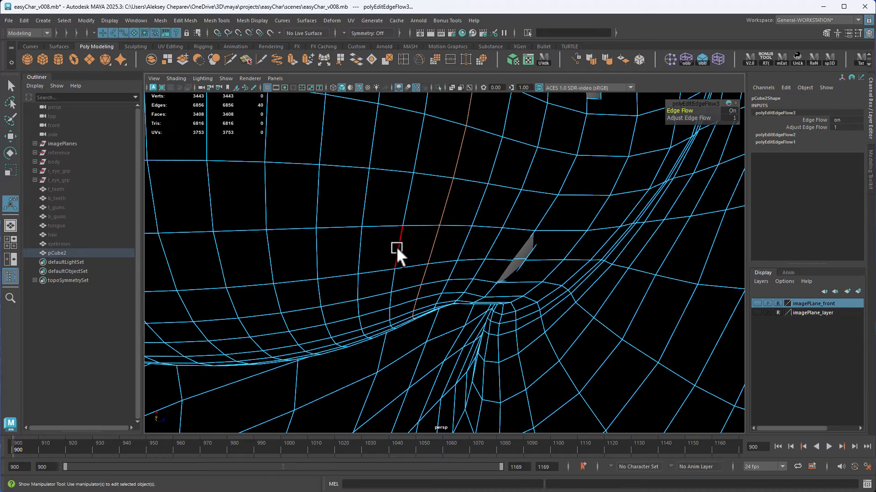
double_click(396, 248)
key("g")
Apply Edit Edge Flow again to the three edge loops back toward the lips and return to object mode.
double_click(431, 246)
key("g")
left_click(461, 245)
key("g")
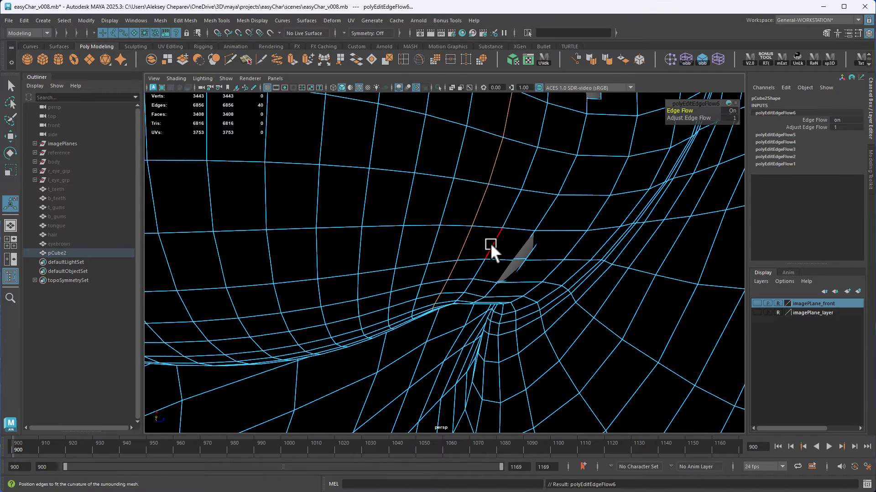
double_click(490, 242)
key("g")
left_click_drag(509, 256, 507, 192, "alt")
right_click_drag(507, 192, 522, 184)
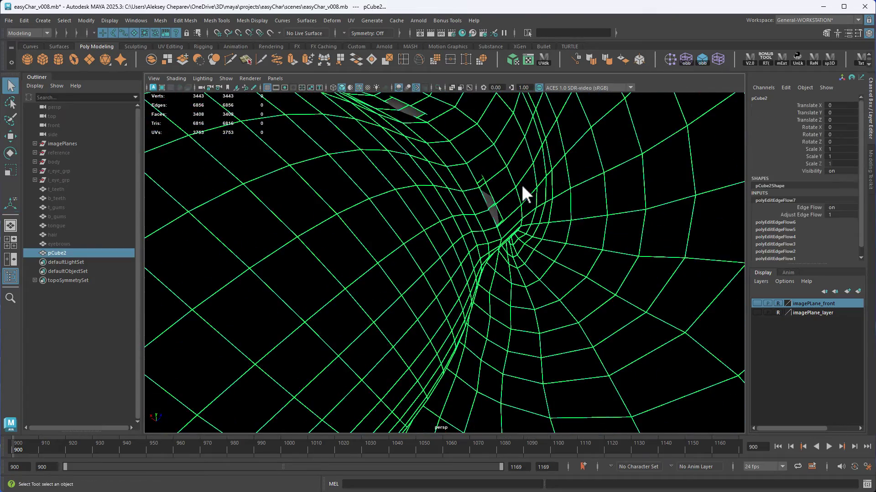
Turn on the smooth mesh preview for the combined head and mouth cavity mesh.
left_click_drag(557, 279, 438, 254, "alt")
middle_click_drag(438, 255, 458, 256, "alt")
right_click_drag(458, 256, 475, 272, "alt")
key("3")
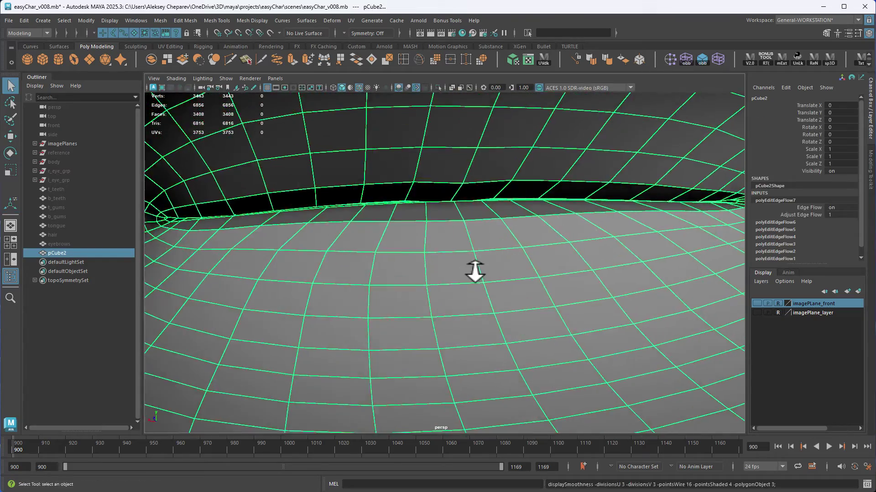
left_click(445, 241, "ctrl")
left_click_drag(445, 241, 451, 264, "alt")
Assign an existing material to the combined mesh and deselect it.
left_click(470, 200)
right_click_drag(434, 162, 437, 182)
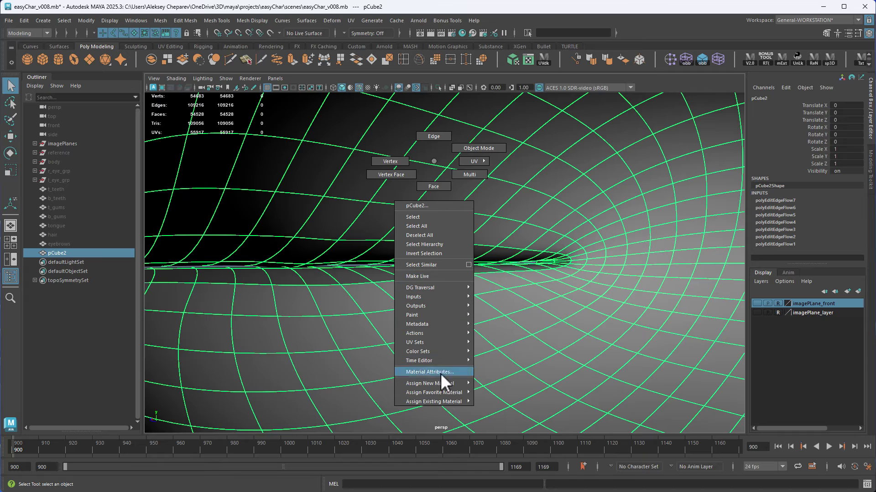
mouse_move(441, 373)
right_mouse_down()
mouse_move(445, 393)
mouse_move(447, 363)
mouse_move(448, 382)
mouse_move(483, 380)
mouse_move(498, 434)
mouse_move(460, 401)
mouse_move(493, 406)
mouse_move(506, 430)
right_mouse_up()
mouse_move(477, 312)
left_mouse_down("alt")
mouse_move(518, 319)
mouse_move(479, 283)
left_mouse_up("alt")
left_click(301, 283)
Examine the smoothed lips and mouth corners on the outside of the face from the front and side.
left_click_drag(299, 283, 383, 274, "alt")
right_click_drag(384, 273, 553, 328, "alt")
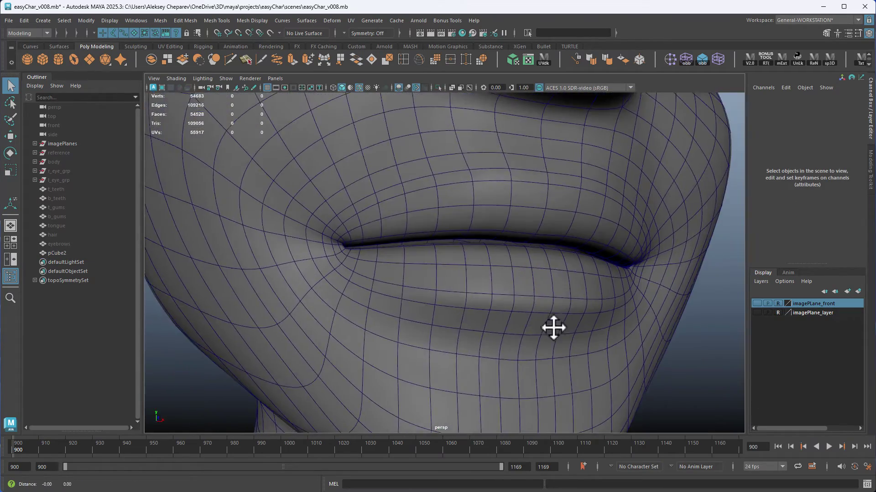
left_click_drag(436, 285, 465, 270, "alt")
middle_click_drag(465, 270, 402, 288, "alt")
right_click_drag(401, 288, 566, 342, "alt")
middle_click_drag(566, 342, 510, 333, "alt")
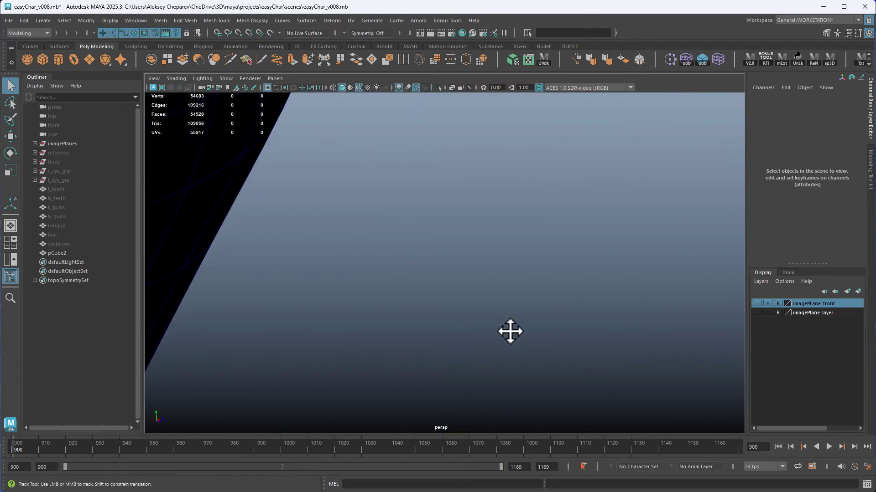
middle_click_drag(392, 308, 433, 306, "alt")
right_click_drag(434, 305, 450, 302, "alt")
right_click_drag(521, 326, 449, 93, "alt")
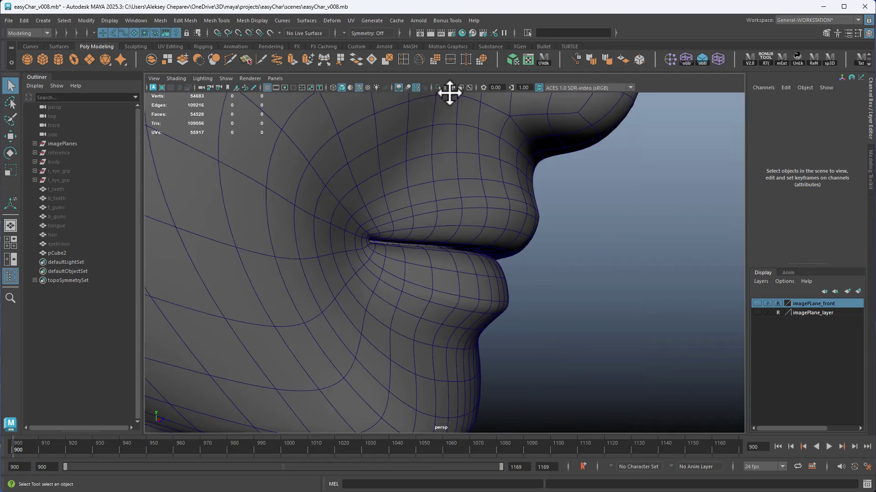
Turn on X-ray display, hide the wireframe on the shaded mesh, and inspect the mouth cavity inside the head.
left_click_drag(444, 84, 431, 273, "alt")
left_click_drag(411, 105, 458, 170, "alt")
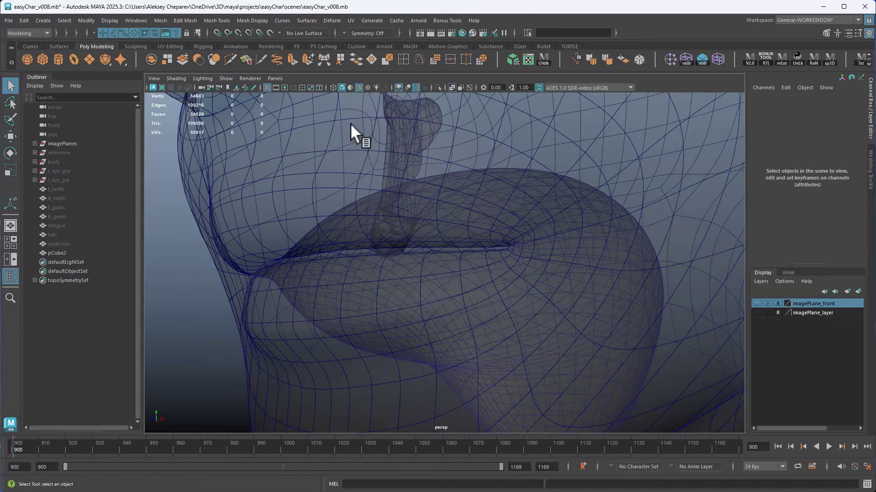
left_click(359, 88)
left_click_drag(406, 274, 489, 302, "alt")
right_click_drag(489, 302, 367, 304, "alt")
mouse_move(367, 304)
left_mouse_down("alt")
mouse_move(449, 277)
mouse_move(393, 284)
left_mouse_up("alt")
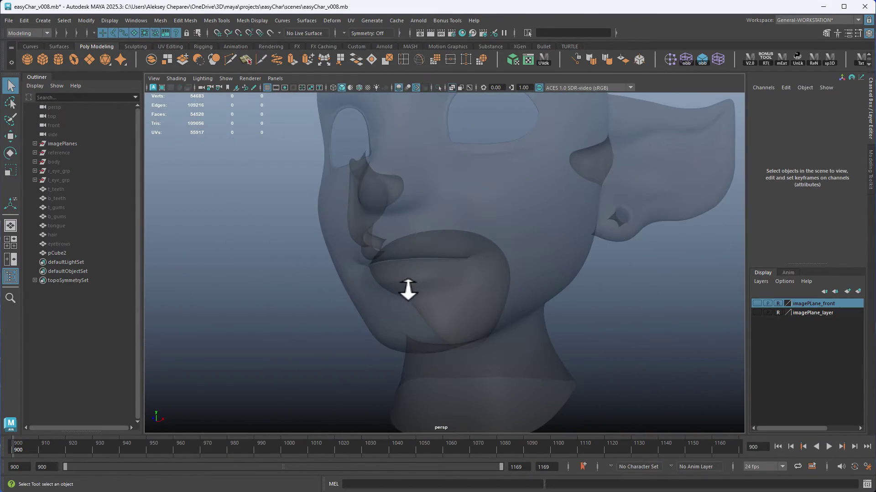
Switch to face selection and select the faces of the lower lip and chin to test opening the mouth.
left_click(407, 277)
right_click_drag(407, 277, 407, 301)
left_click_drag(412, 308, 412, 272, "alt")
left_click_drag(436, 335, 436, 336)
left_click_drag(404, 315, 437, 312, "alt")
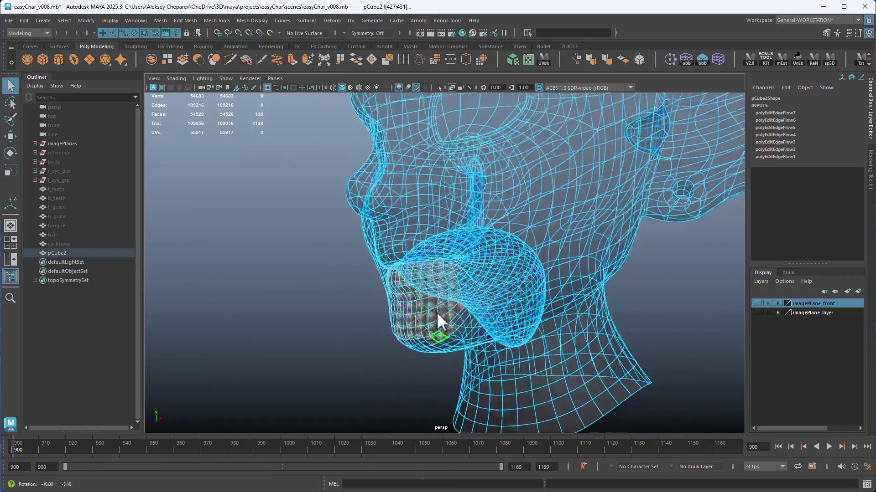
right_click_drag(401, 306, 423, 303, "alt")
left_click_drag(422, 303, 427, 309, "alt")
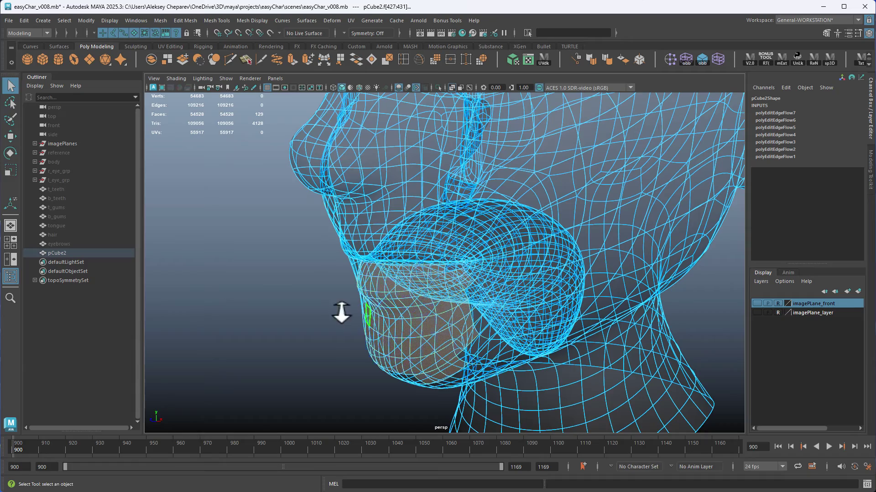
Turn on soft selection, adjust its falloff radius around the mouth corners, and move the lower lip and chin faces down to open the mouth.
key("b")
left_click_drag(341, 313, 416, 297)
key("e")
key("w")
left_click_drag(390, 263, 390, 273)
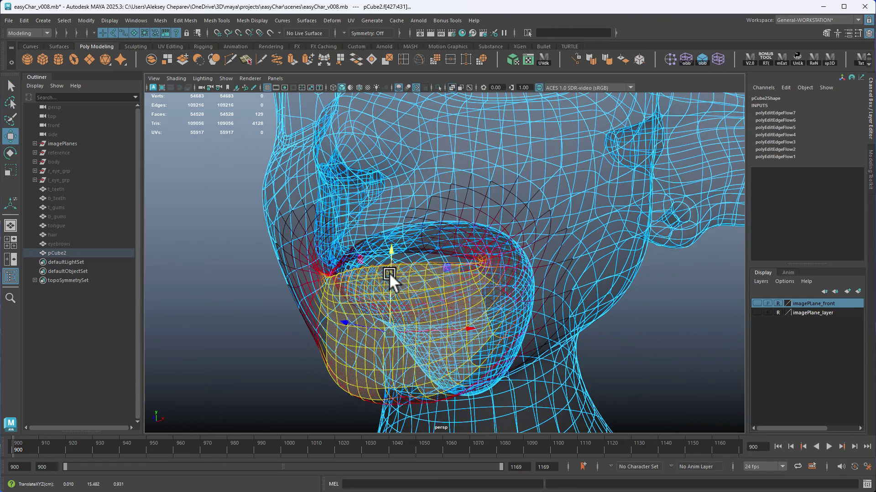
Turn off X-ray display and examine the open mouth and its cavity from close up and from the front.
left_click(449, 87)
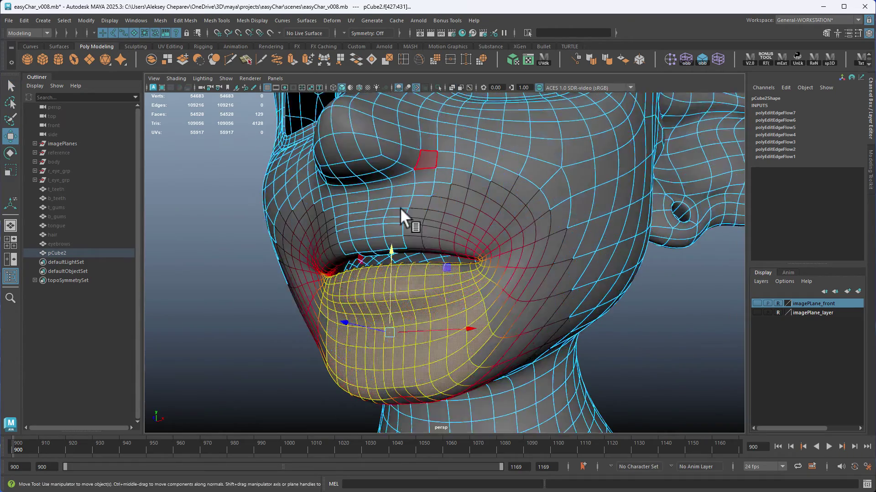
left_click_drag(399, 209, 417, 228, "alt")
right_click_drag(378, 255, 395, 262, "alt")
mouse_move(374, 280)
left_mouse_down()
mouse_move(375, 315)
mouse_move(477, 324)
mouse_move(349, 318)
mouse_move(357, 317)
left_mouse_up()
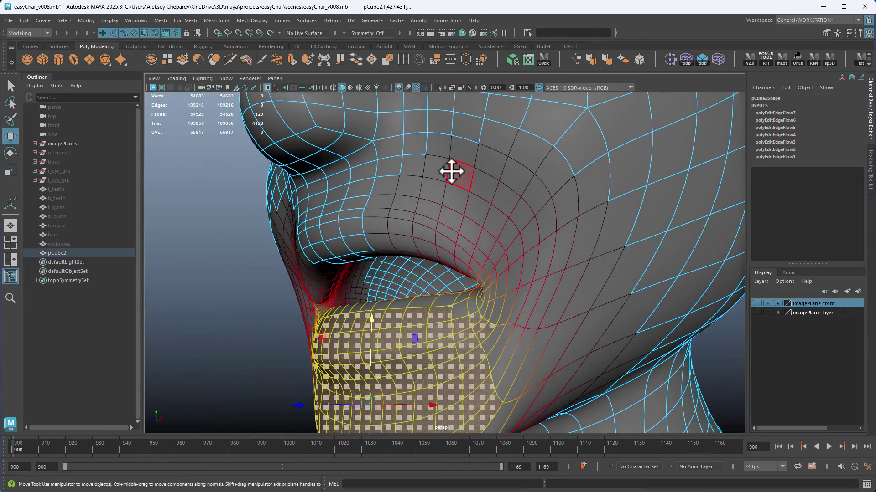
right_click_drag(452, 176, 490, 152)
right_click_drag(553, 300, 356, 256, "alt")
left_click_drag(355, 256, 442, 260, "alt")
key("alt+shift+d")
Undo the test movement of the lower jaw and return the head mesh to object mode.
key("ctrl+z")
key("ctrl+z")
key("ctrl+z")
key("ctrl+z")
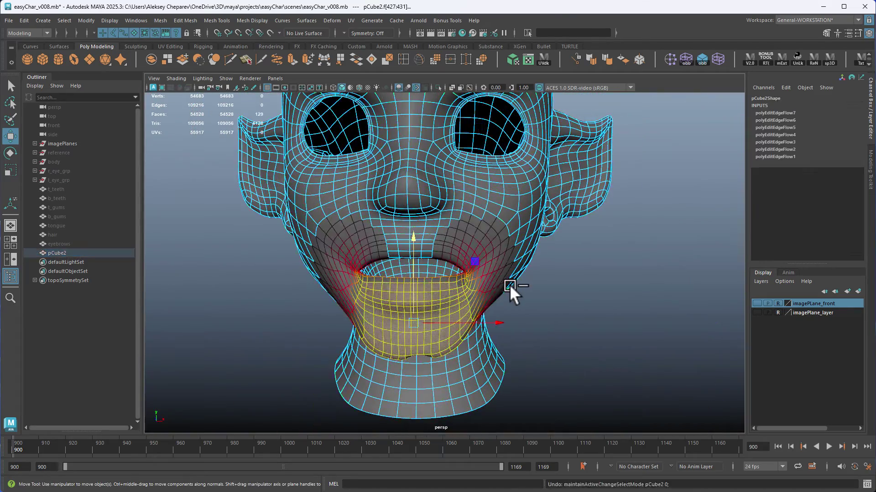
left_click(599, 308)
left_click_drag(601, 310, 529, 305, "alt")
right_click(447, 215)
right_click_drag(447, 214, 493, 202)
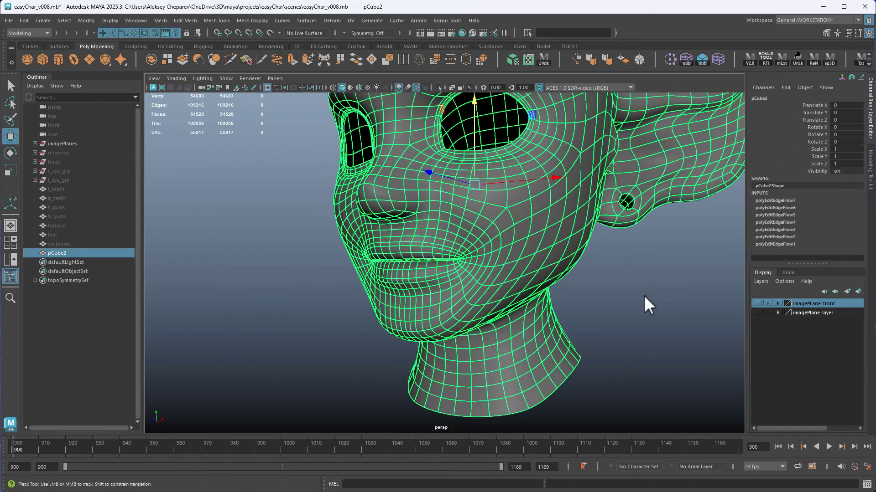
Deselect the head mesh and examine the whole smoothed head from a three-quarter view.
right_click_drag(644, 297, 575, 259, "alt")
middle_click_drag(575, 259, 542, 294, "alt")
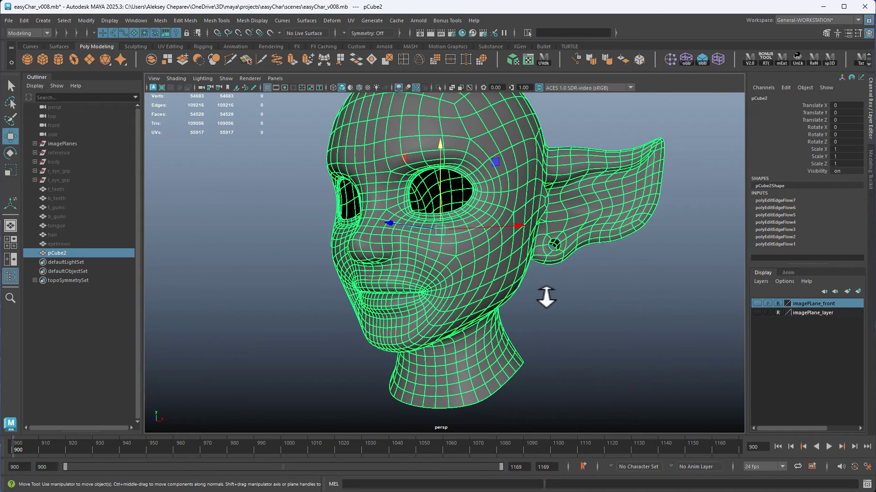
left_click_drag(546, 298, 506, 309, "alt")
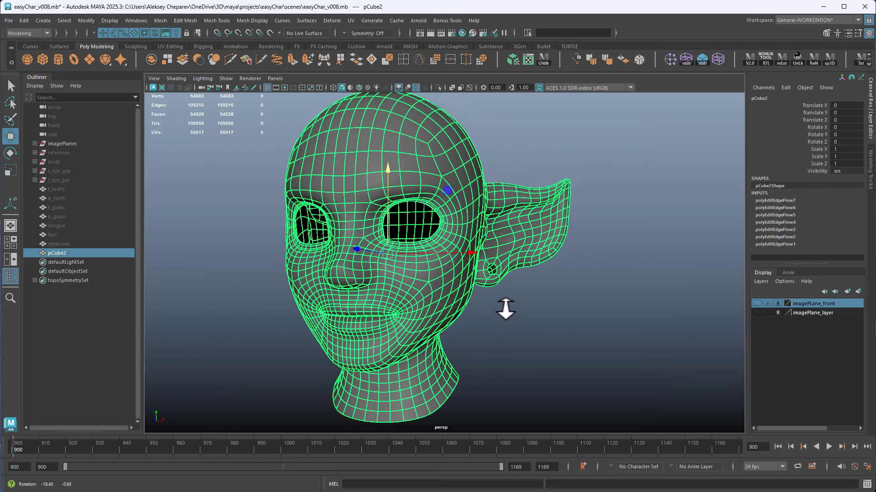
middle_click_drag(506, 309, 520, 312, "alt")
left_click(577, 335)
left_click_drag(576, 336, 568, 331, "alt")
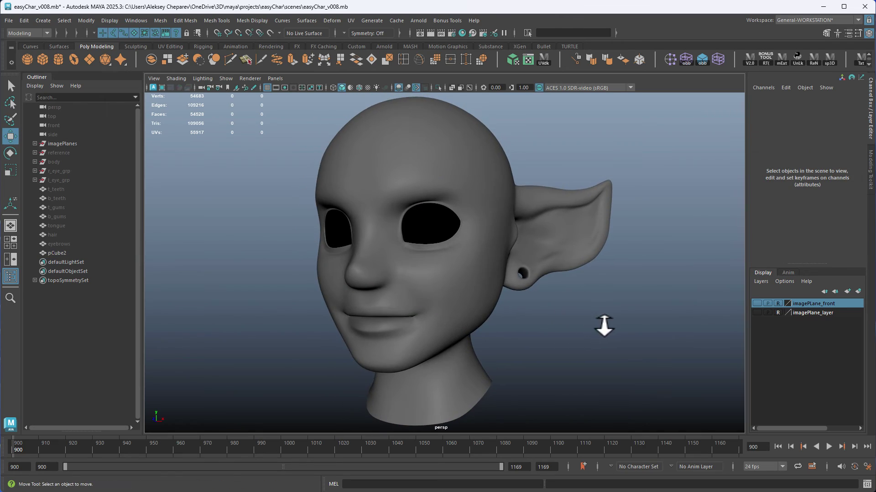